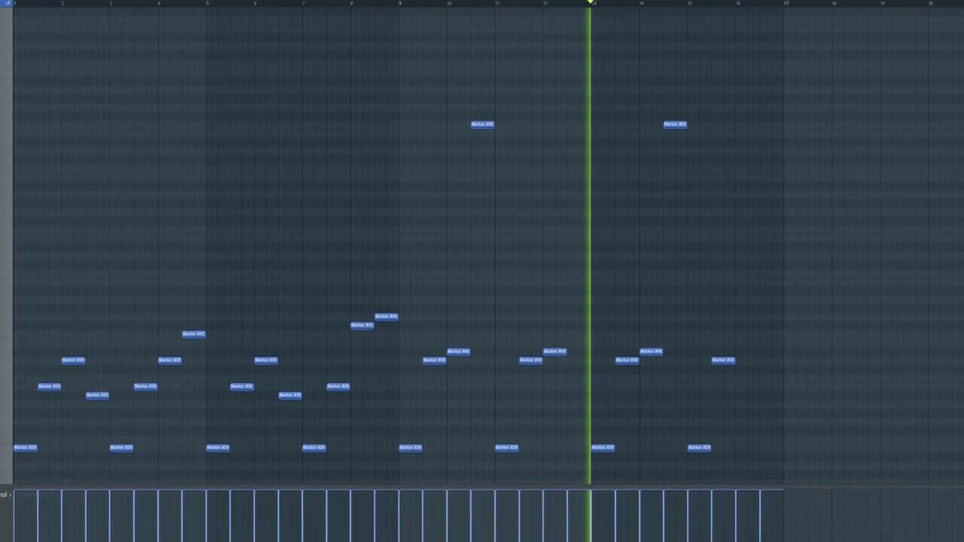
scroll(482, 260, "up", 1)
scroll(482, 259, "up", 2)
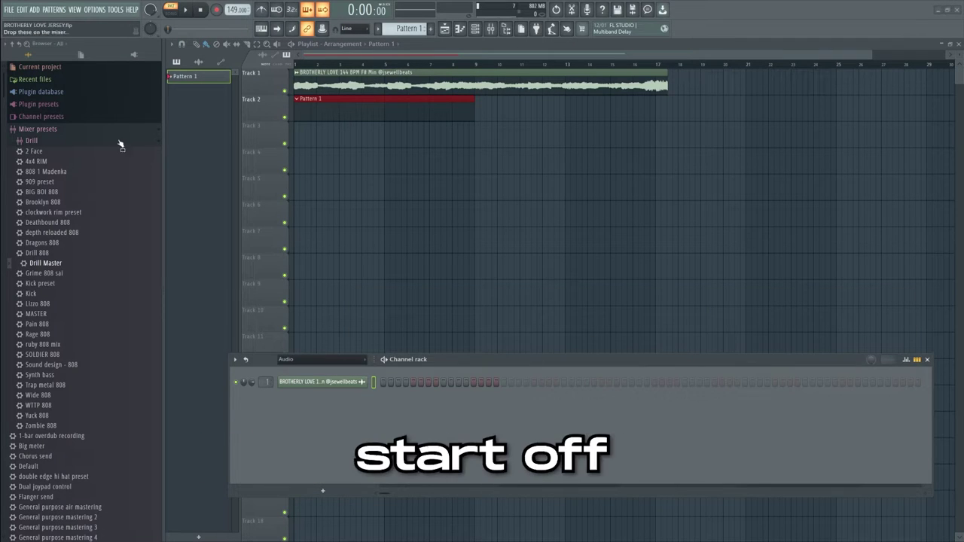
left_click(143, 129)
left_click(54, 232)
scroll(48, 266, "down", 5)
left_click(77, 196)
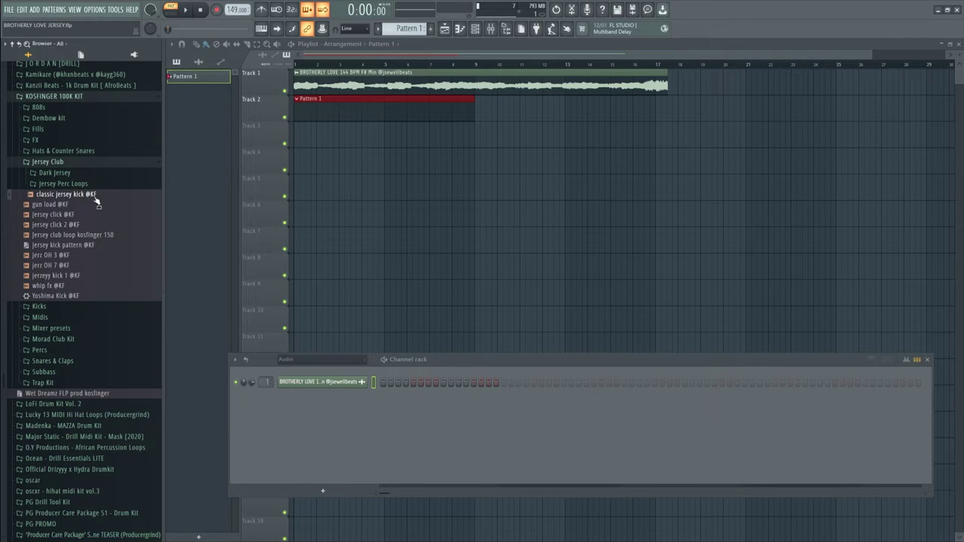
left_click_drag(331, 450, 383, 401)
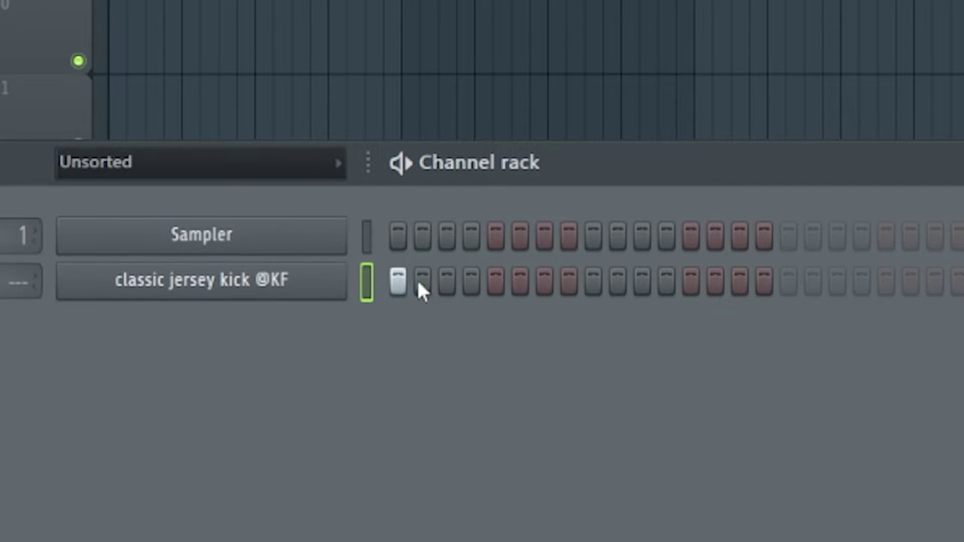
Place further classic jersey kick hits on steps 5, 9, 12 and 15 of the channel rack.
left_click(494, 281)
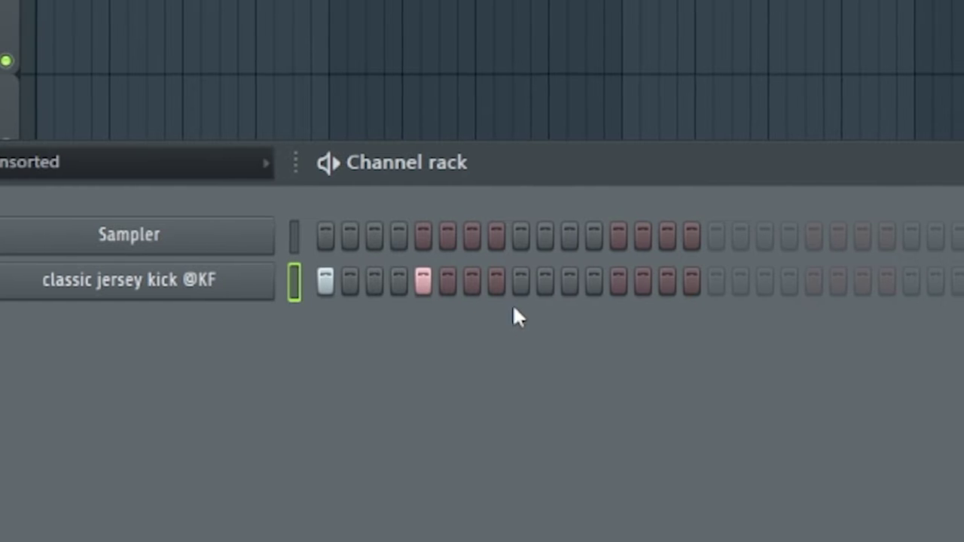
left_click(486, 281)
left_click(560, 282)
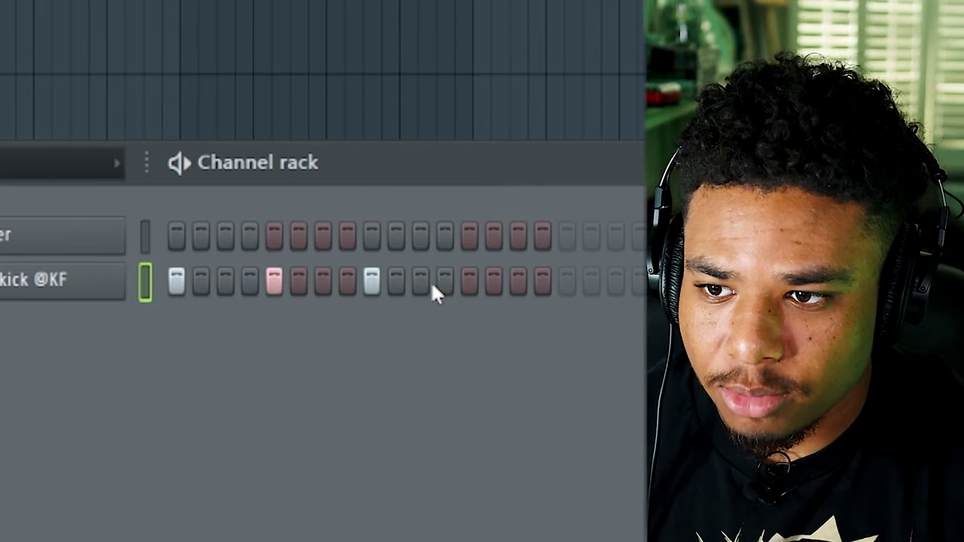
left_click(518, 282)
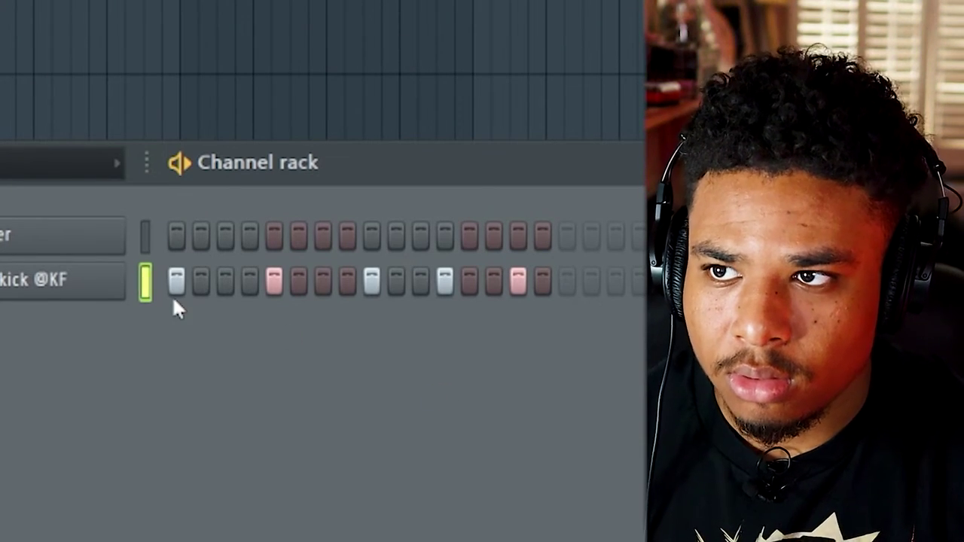
In the kick's piano roll, duplicate the one-bar pattern three times to fill four bars.
right_click(123, 269)
left_click(387, 396)
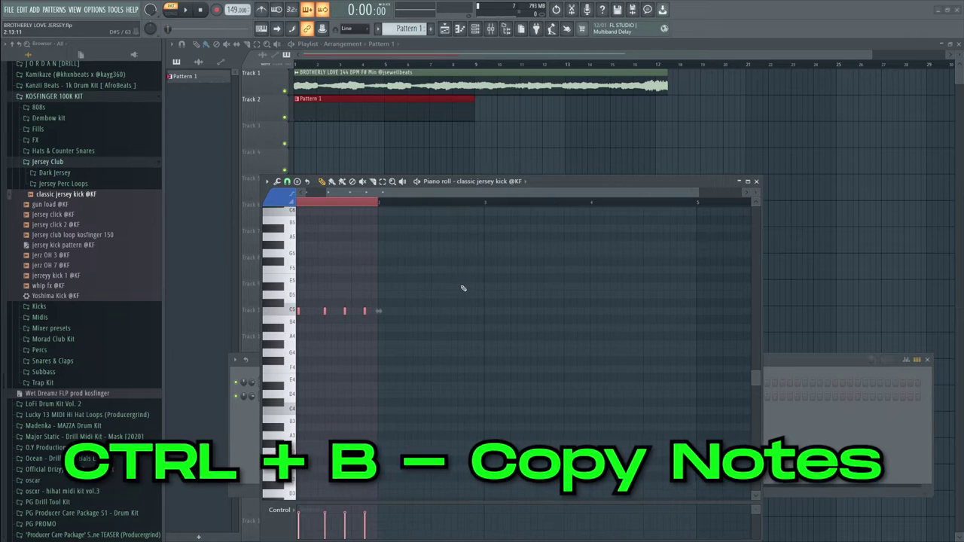
key("ctrl+b")
key("ctrl+b")
key("ctrl+b")
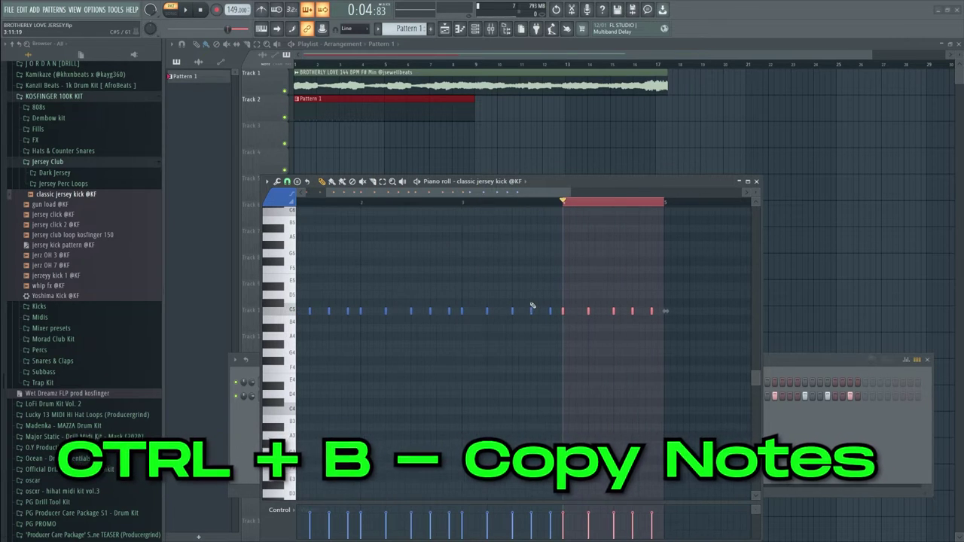
key("ctrl+a")
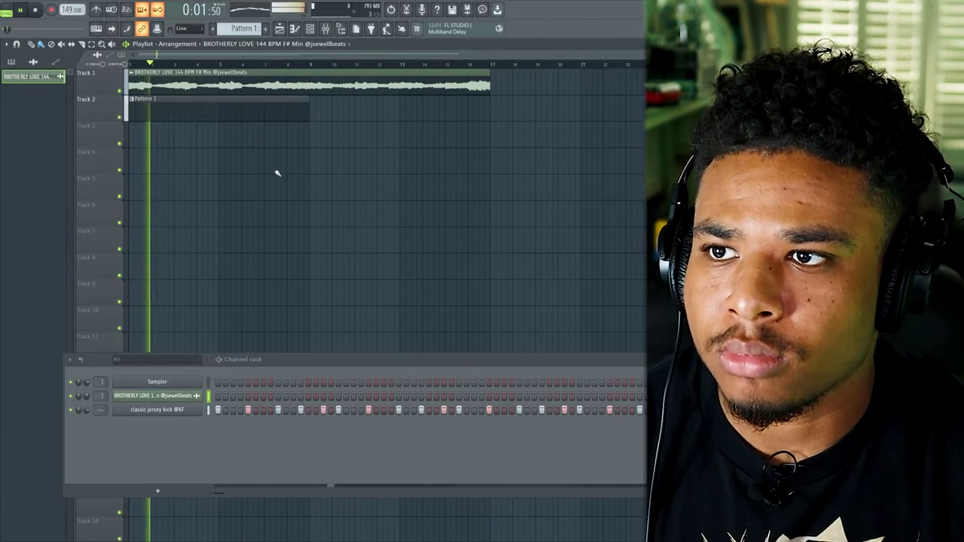
Duplicate the four-bar kick pattern to fill eight bars, and repeat the Pattern 1 clip from bar 9 on playlist Track 2.
right_click(191, 411)
left_click(215, 410)
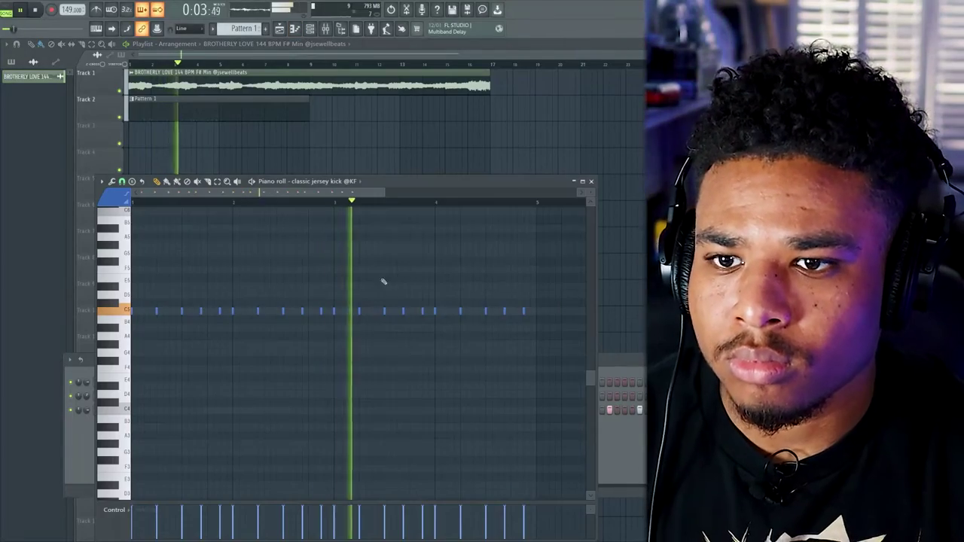
key("ctrl+b")
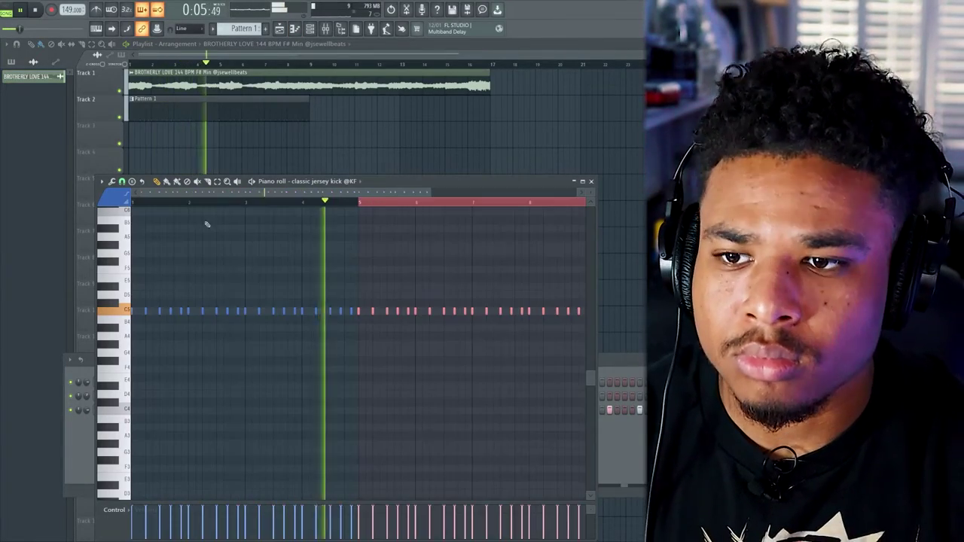
scroll(422, 256, "down", 2)
left_click(592, 183)
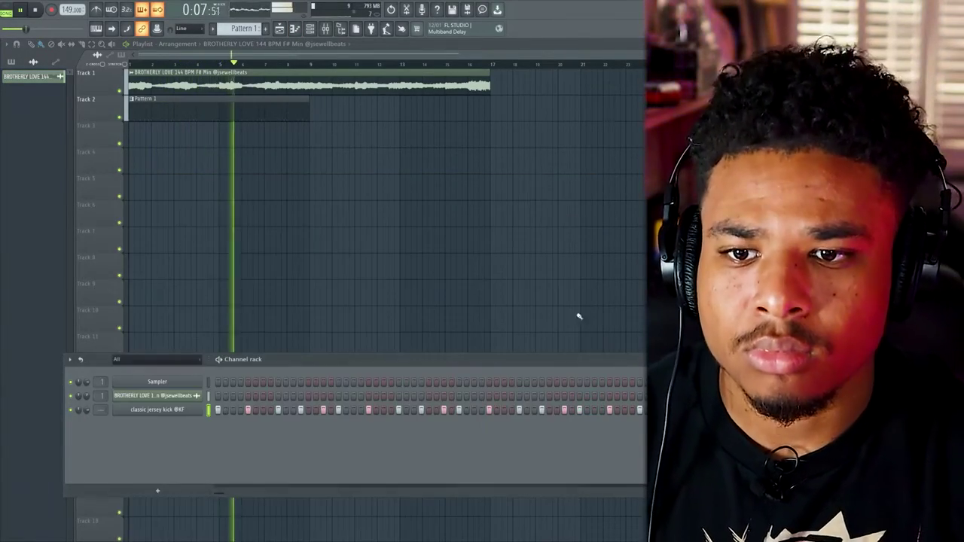
left_click_drag(235, 97, 397, 108)
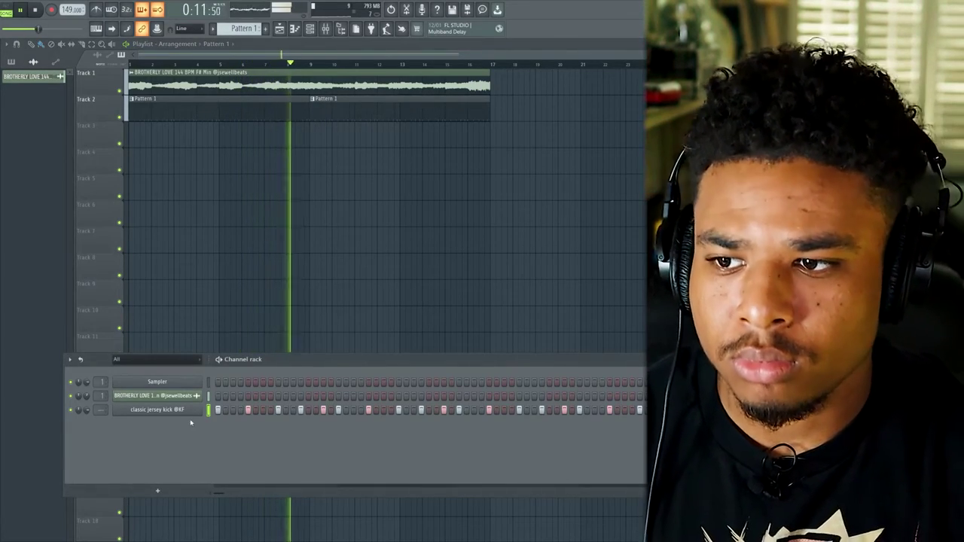
Route the classic jersey kick channel to mixer insert 2.
left_click(326, 29)
left_click(158, 410)
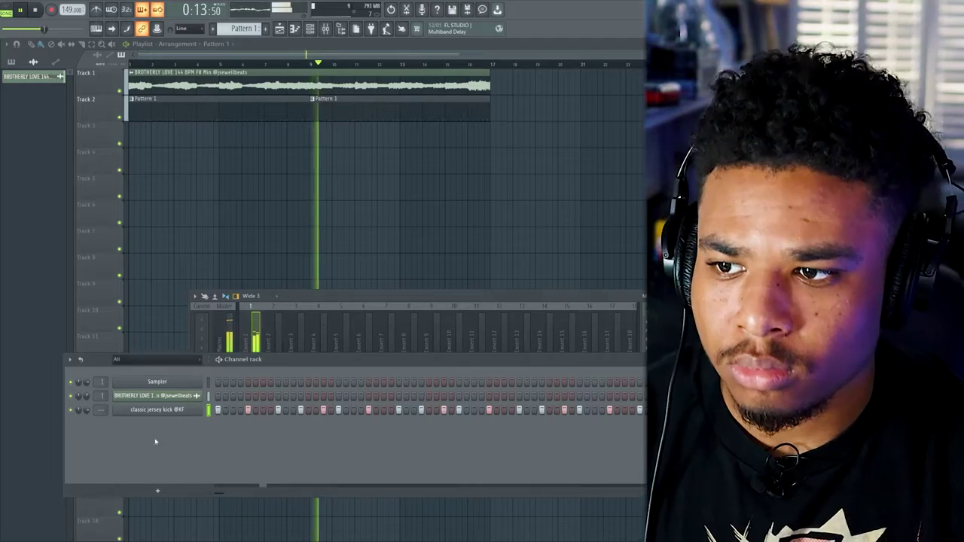
left_click(160, 410)
key("ctrl+l")
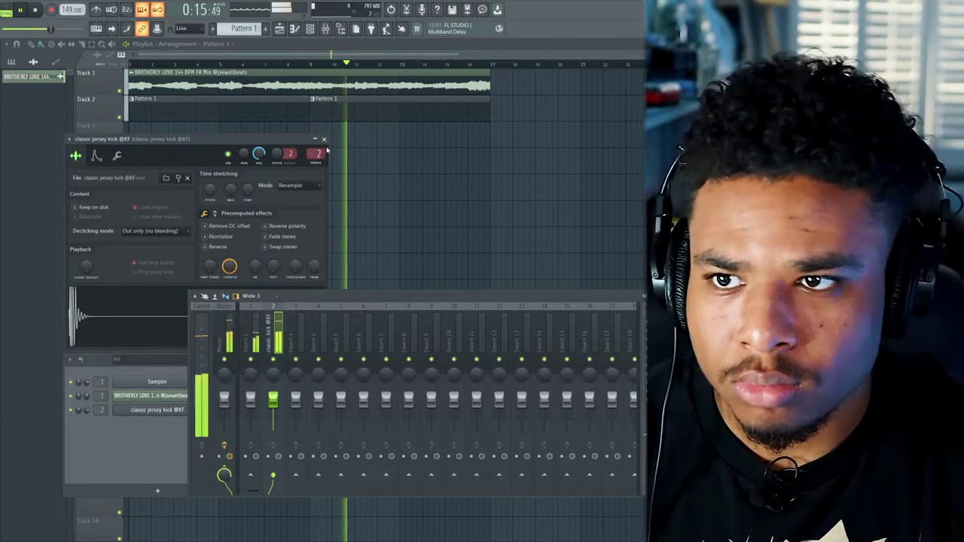
left_click(323, 140)
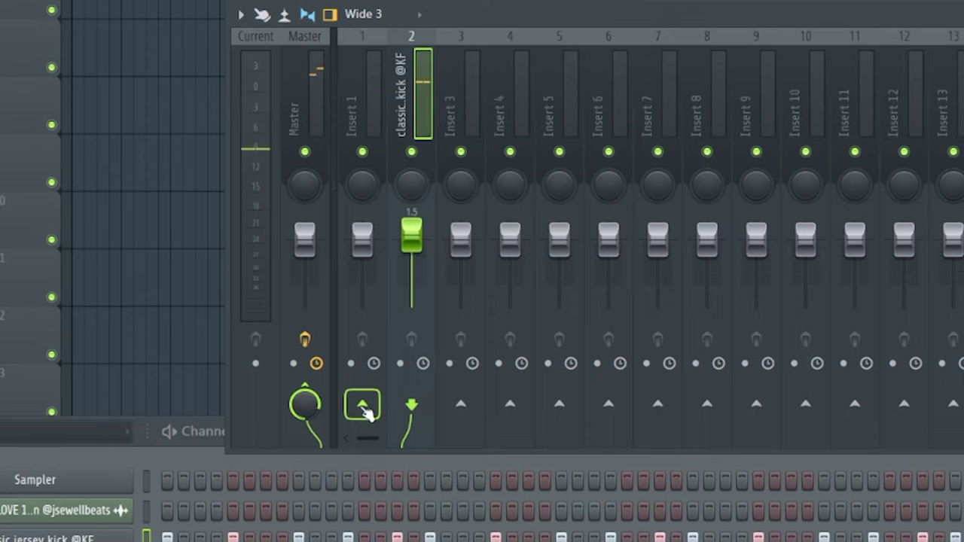
Sidechain the kick's mixer track to Insert 1 and load Fruity Limiter on Insert 1.
right_click(362, 406)
left_click(451, 463)
left_click(364, 121)
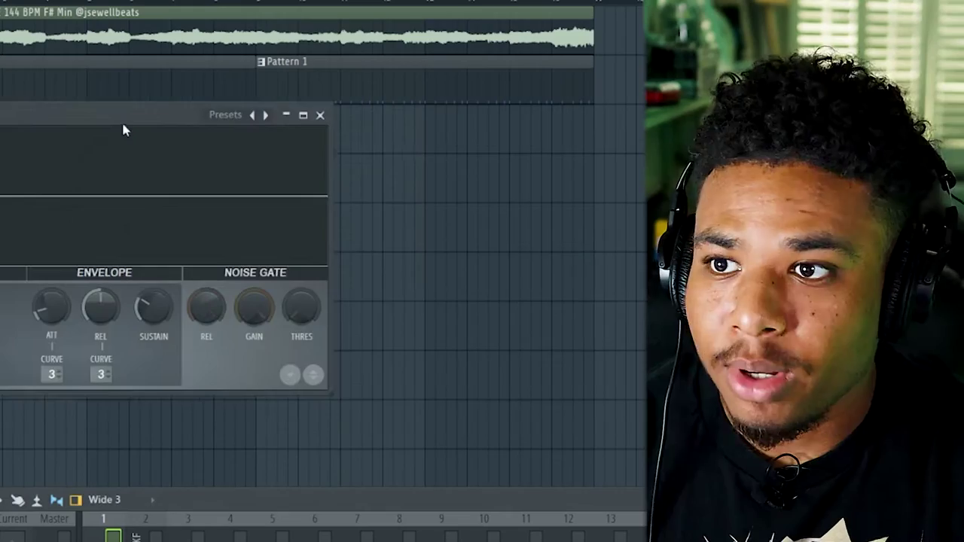
left_click_drag(123, 128, 402, 160)
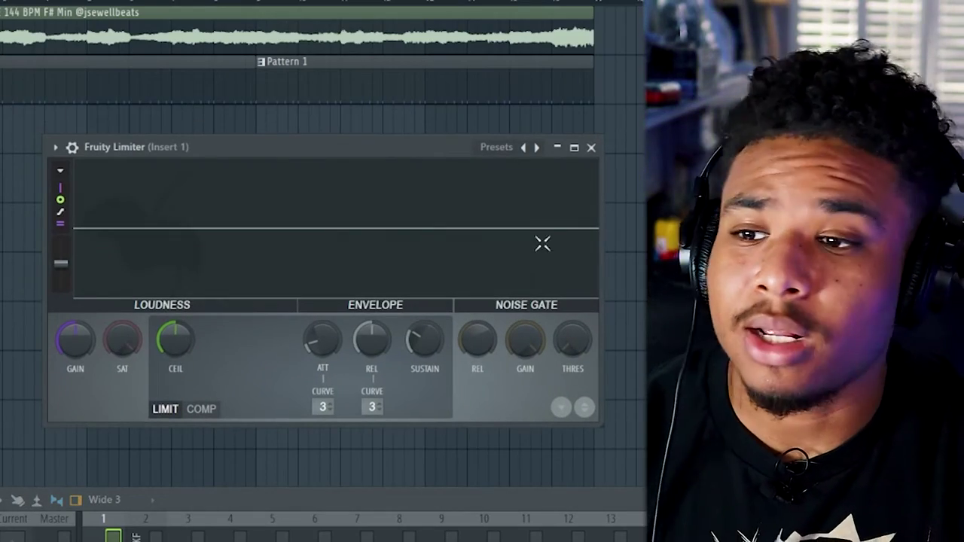
Set Fruity Limiter to compressor mode with the classic jersey kick as sidechain source, and adjust its threshold, knee and ratio to duck the melody.
left_click(201, 409)
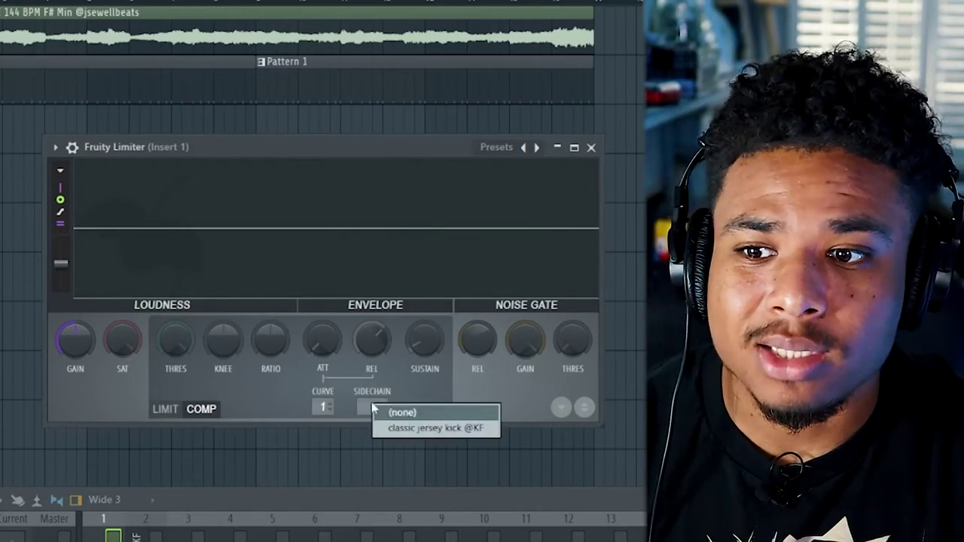
left_click(430, 428)
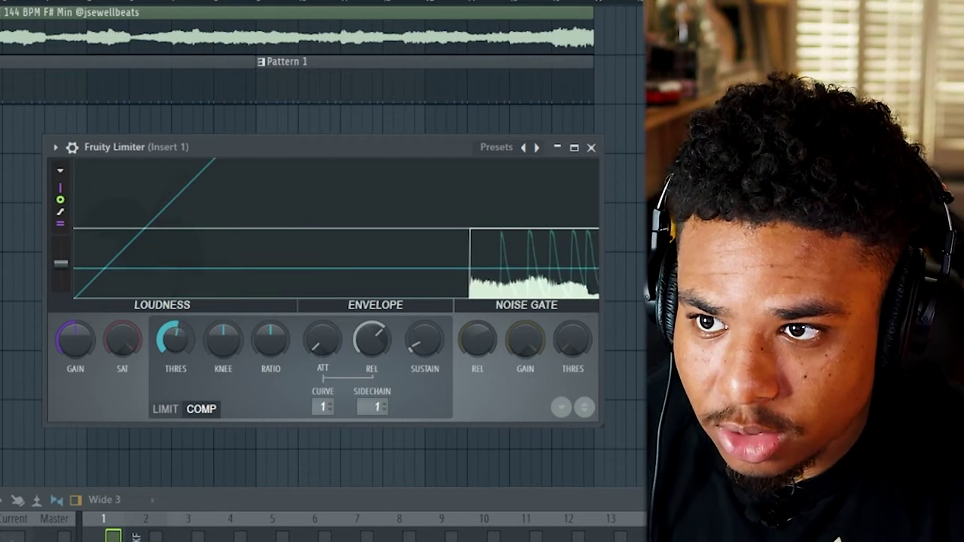
left_click_drag(223, 340, 224, 310)
left_click_drag(272, 340, 271, 332)
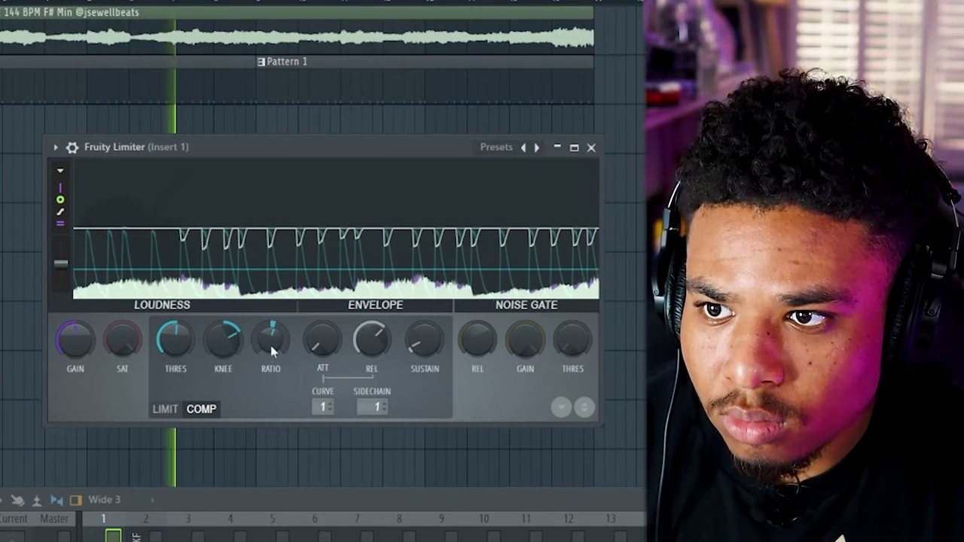
left_click(591, 148)
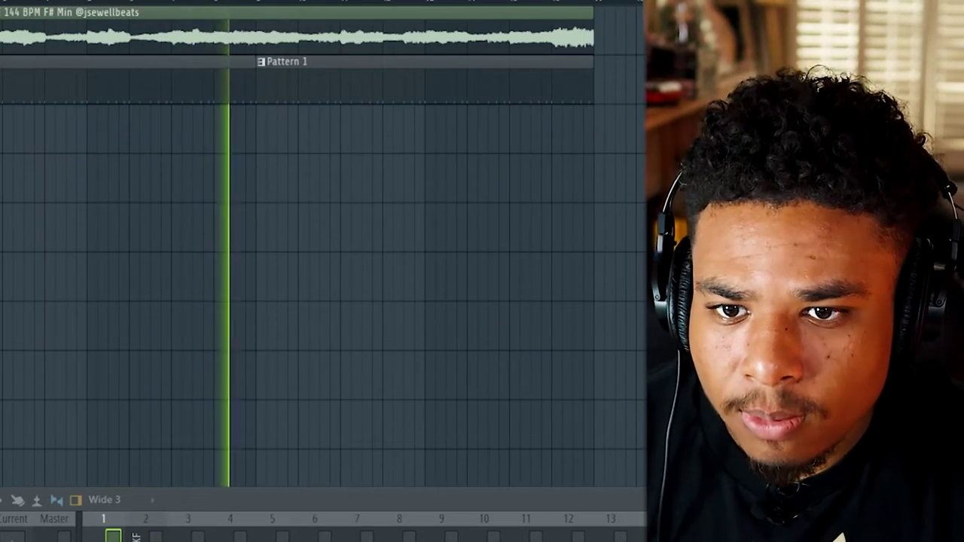
left_click(662, 377)
left_click(631, 539)
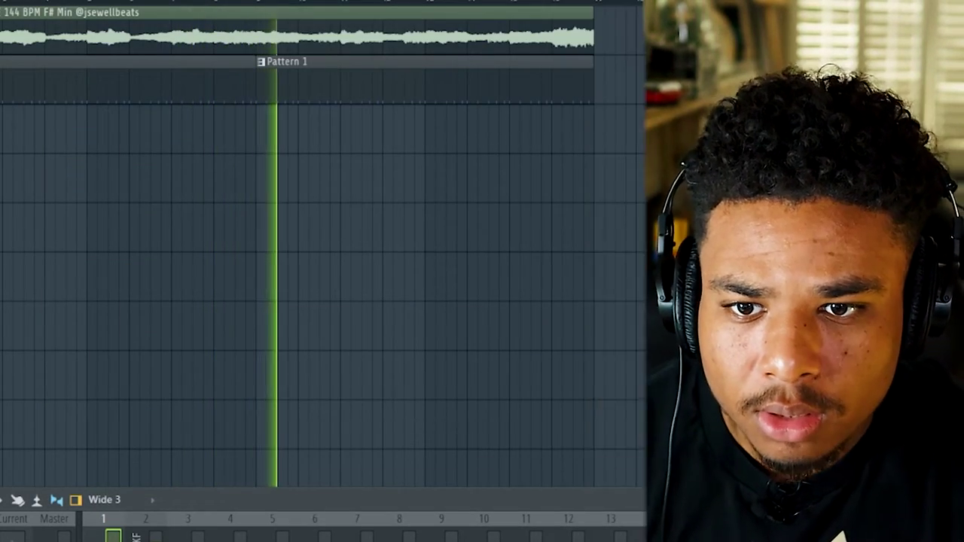
left_click_drag(207, 289, 241, 395)
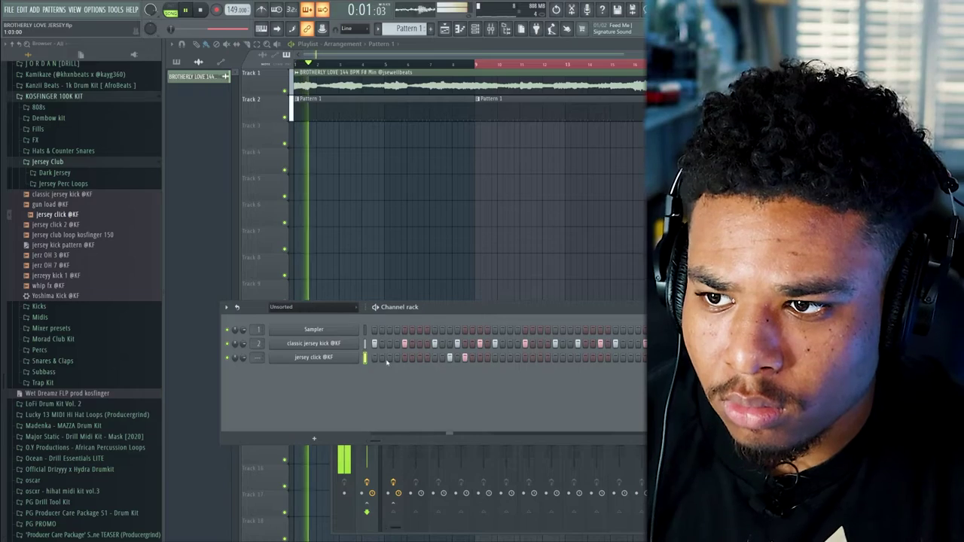
In the jersey click's piano roll, select the first four bars and duplicate them from bar 5.
right_click(348, 358)
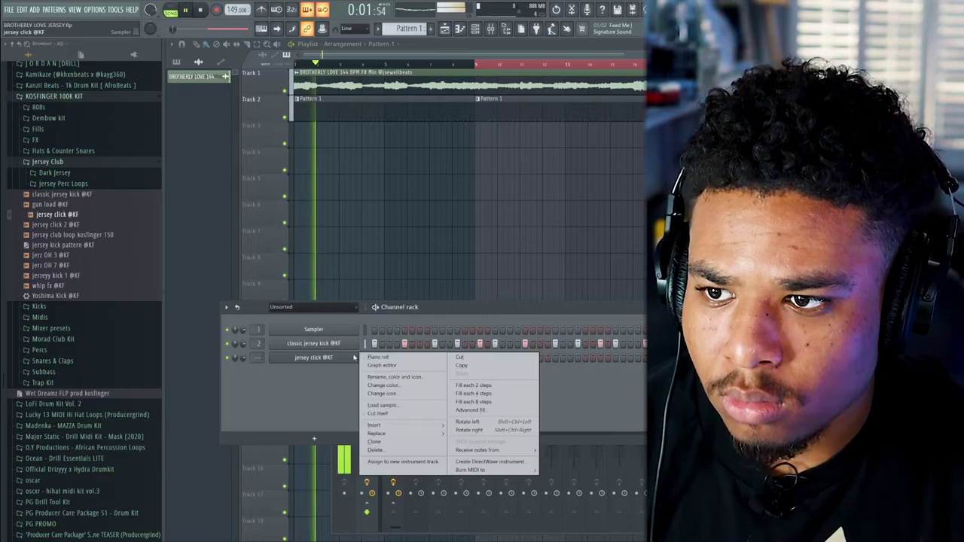
left_click(377, 358)
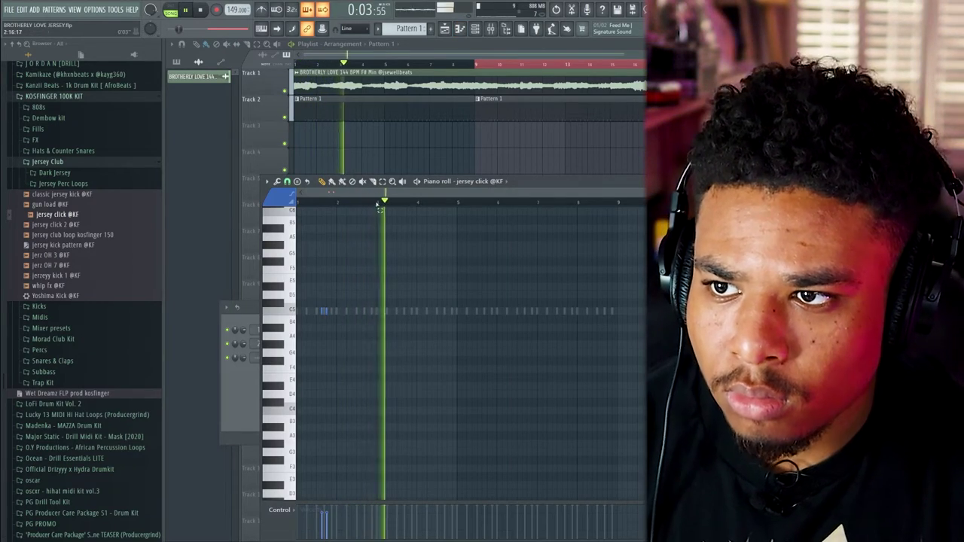
left_click_drag(377, 203, 298, 204)
left_click_drag(453, 204, 460, 205)
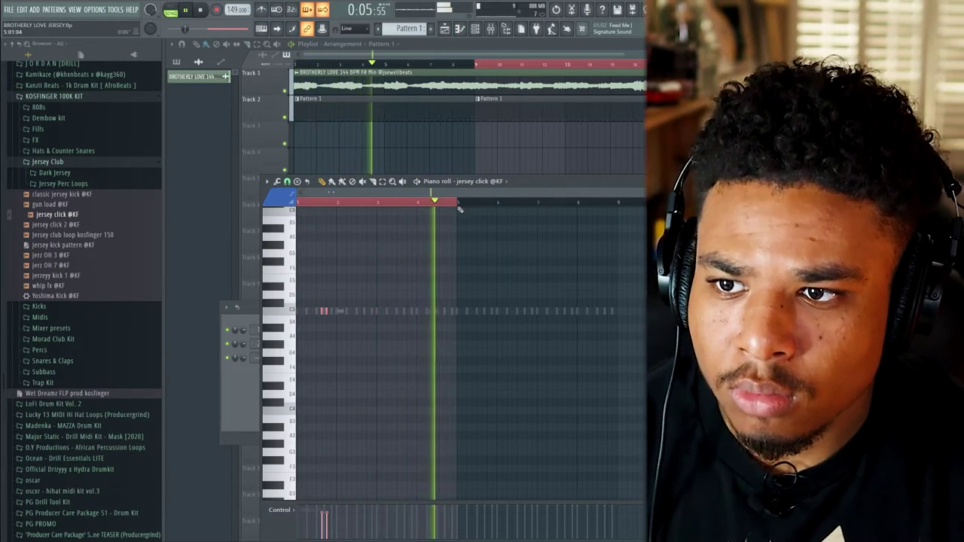
key("ctrl+b")
Pan the first jersey click note in bar 1 left and the second right, and pan the repeated notes in bar 5.
double_click(532, 182)
scroll(324, 184, "up", 3)
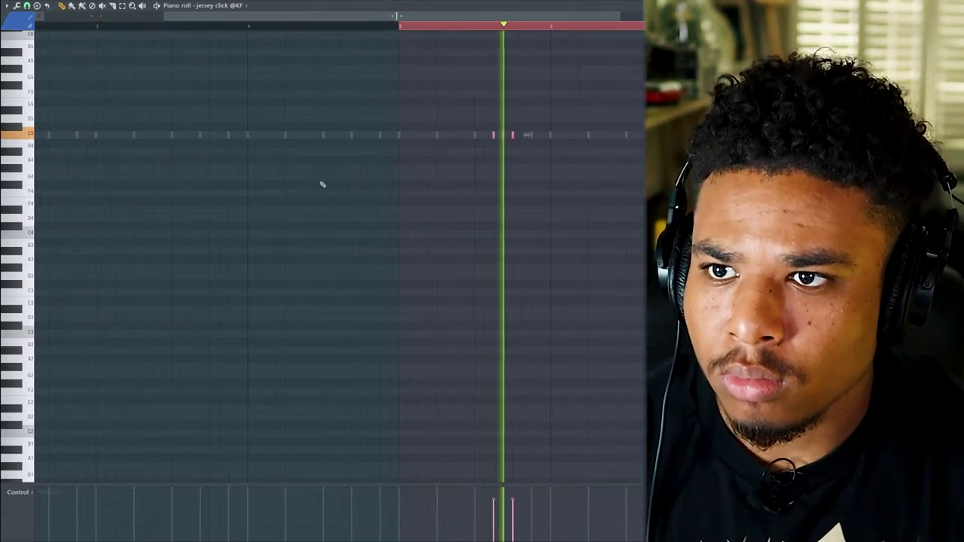
scroll(143, 409, "down", 4)
left_click(30, 497)
left_click(36, 491)
left_click(113, 407, "ctrl")
left_click_drag(93, 525, 83, 529)
left_click(93, 500)
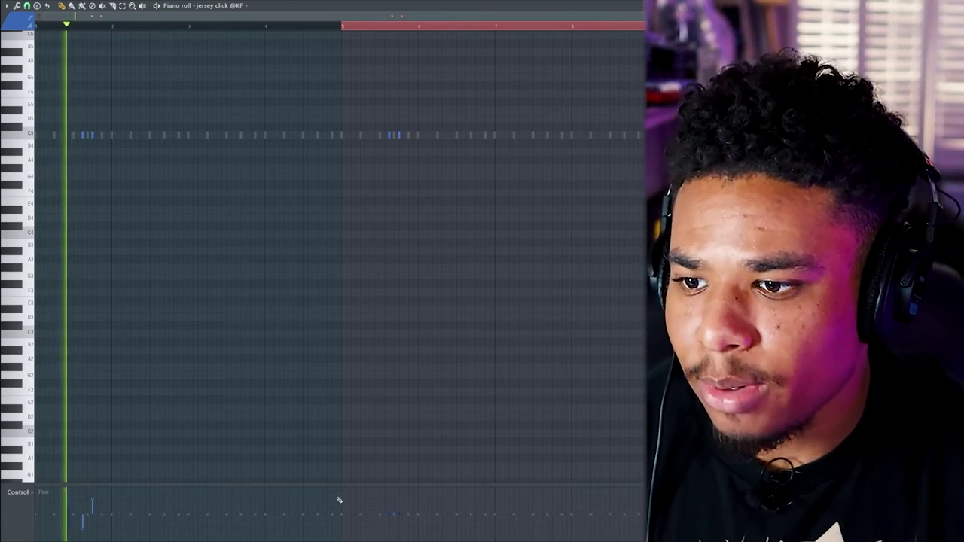
left_click(390, 500)
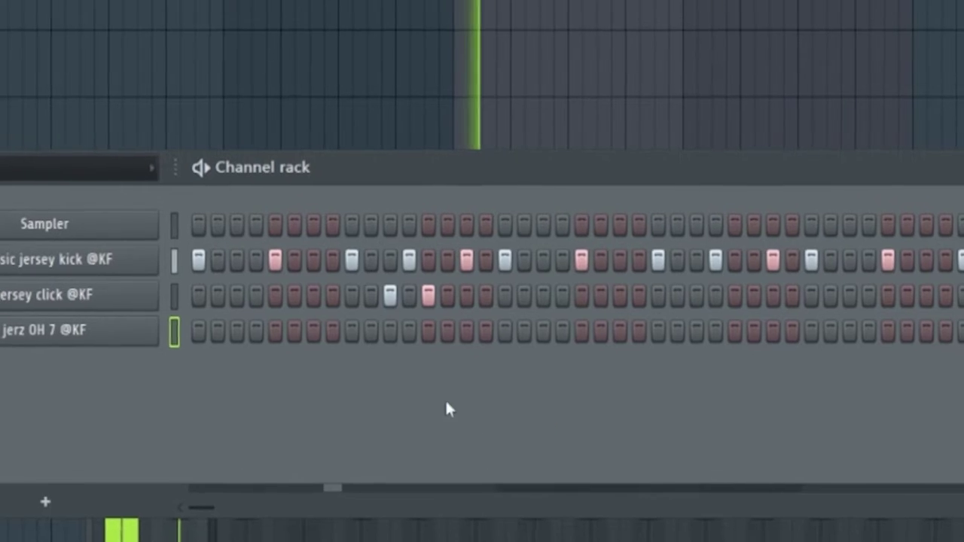
left_click(504, 330)
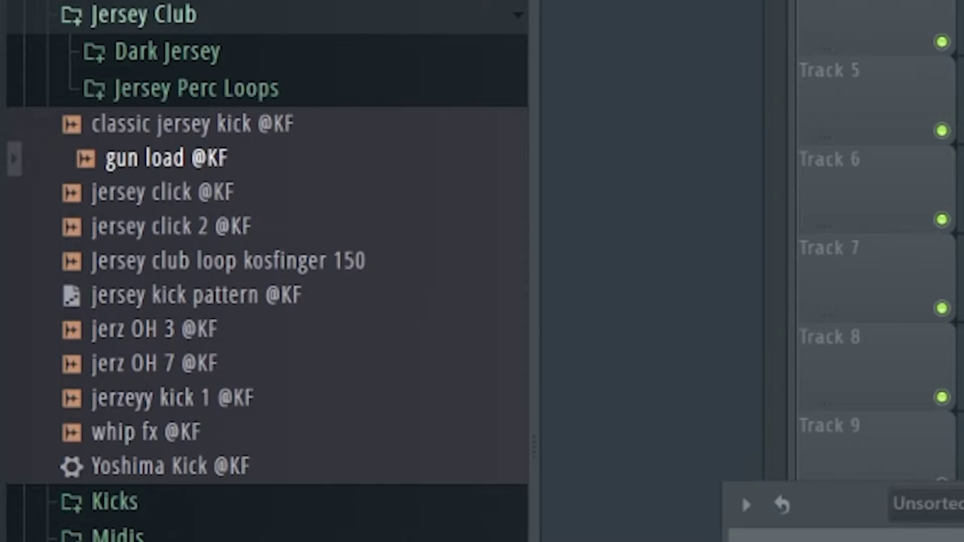
left_click(828, 395)
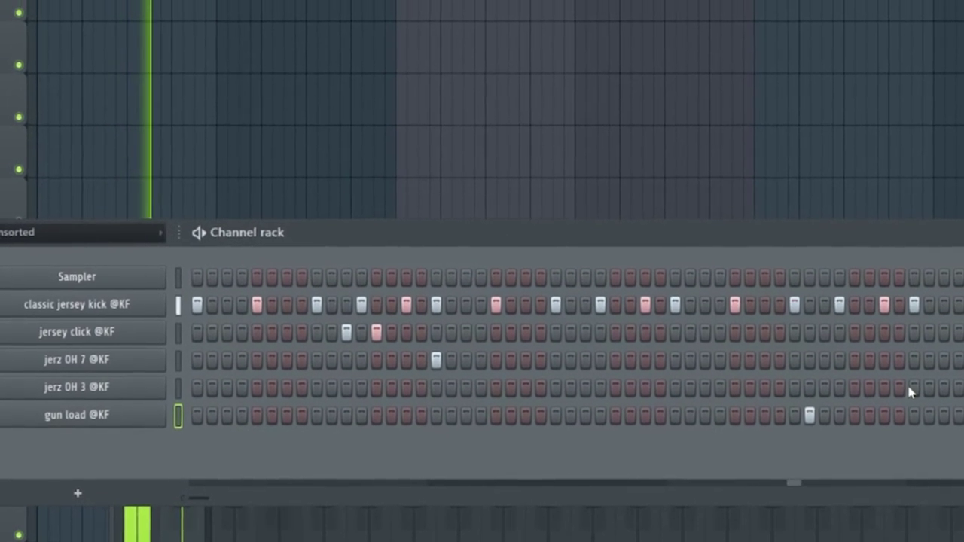
left_click(913, 373)
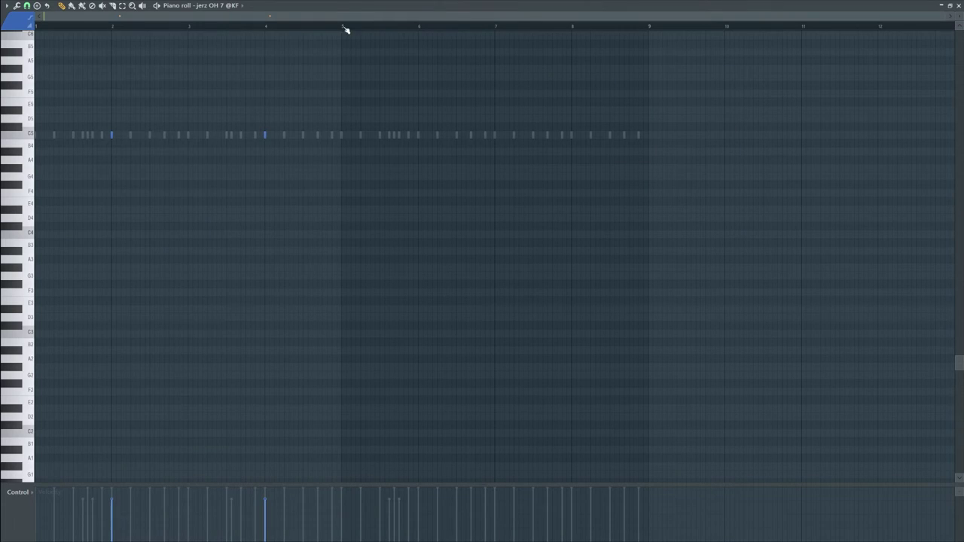
left_click(28, 493)
left_click(120, 522)
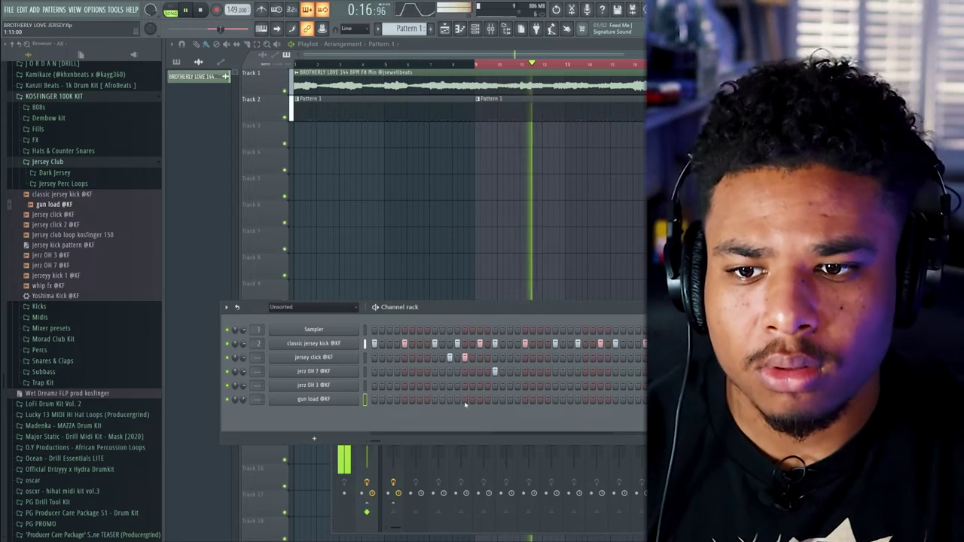
Reposition the channel rack window and stop playback.
mouse_move(527, 307)
left_mouse_down()
mouse_move(484, 362)
mouse_move(520, 290)
left_mouse_up()
key("space")
left_click(232, 470)
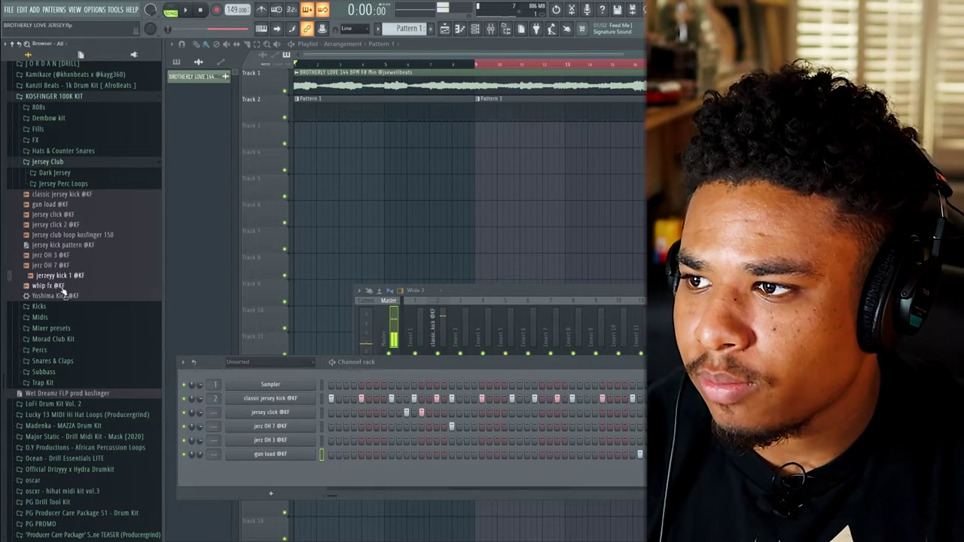
left_click_drag(63, 291, 273, 479)
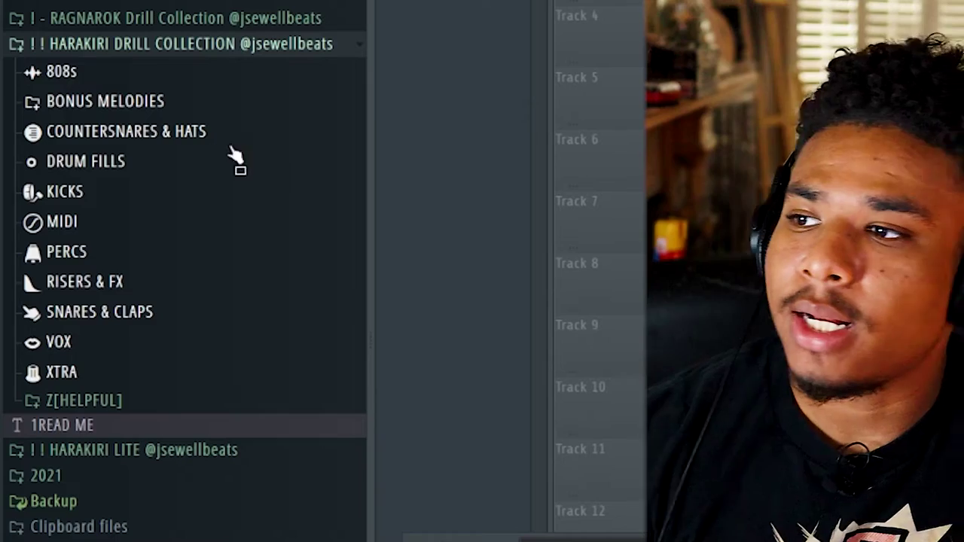
left_click(271, 134)
left_click(136, 160)
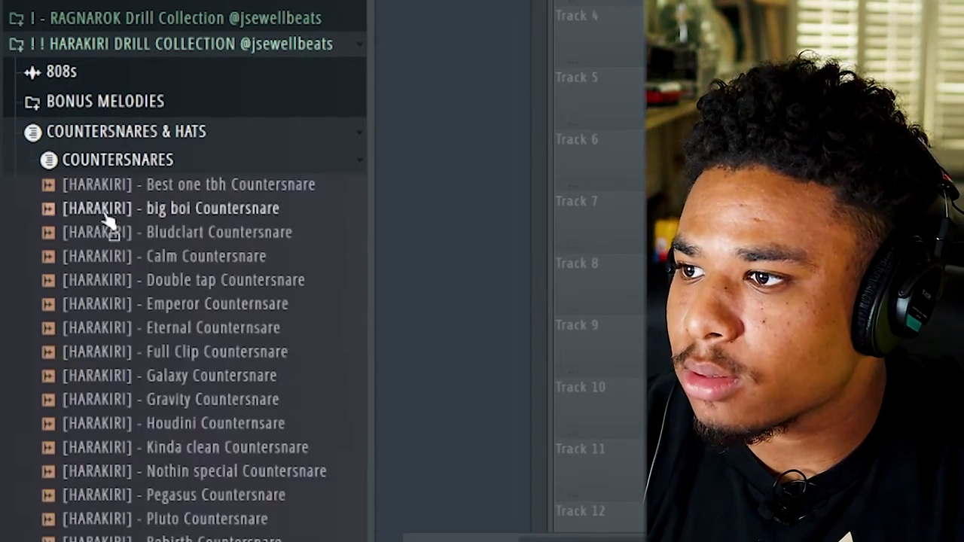
left_click(129, 161)
left_click(136, 186)
left_click(213, 212)
left_click(215, 261)
left_click(214, 285)
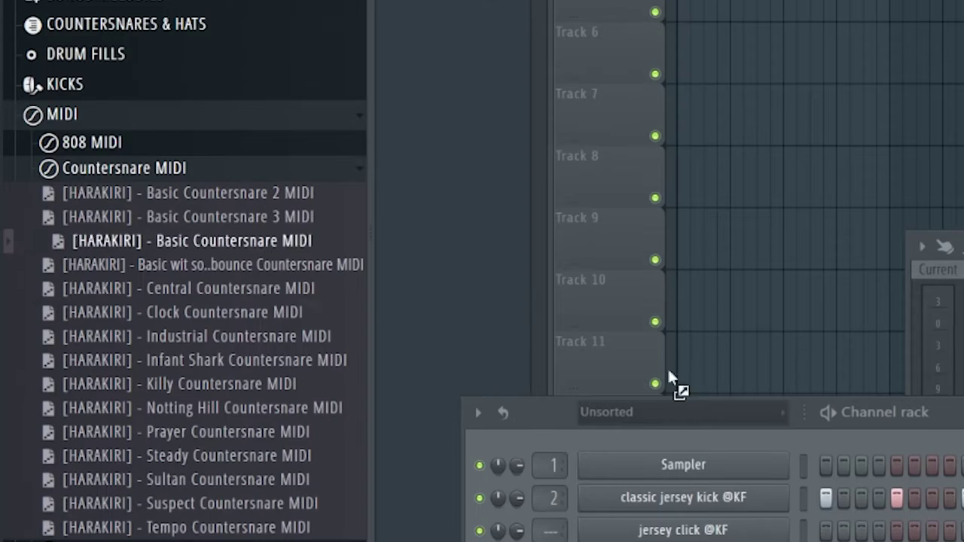
Load the [HARAKIRI] Basic Countersnare MIDI onto the no kizzy Hi-hat channel, play it back and open the channel's settings.
left_click_drag(669, 372, 321, 483)
key("space")
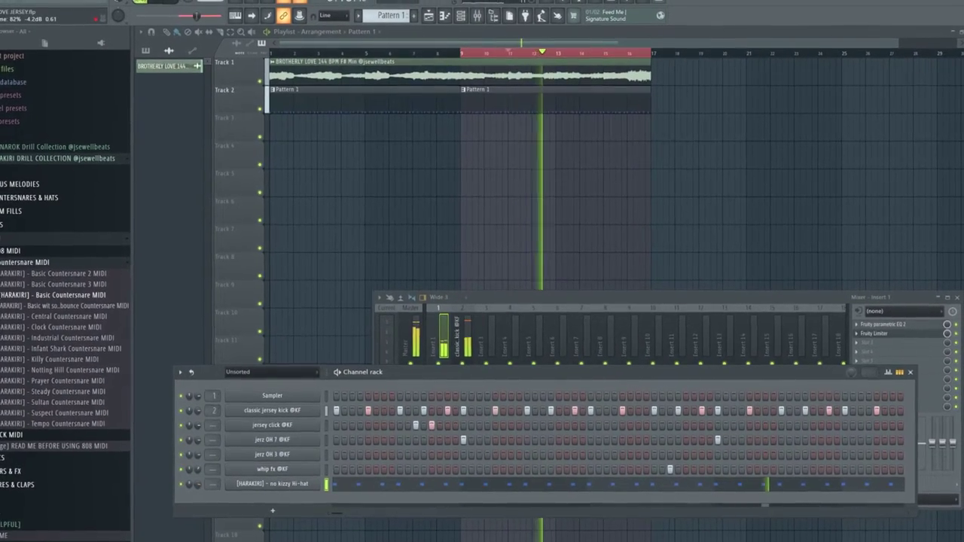
left_click(956, 306)
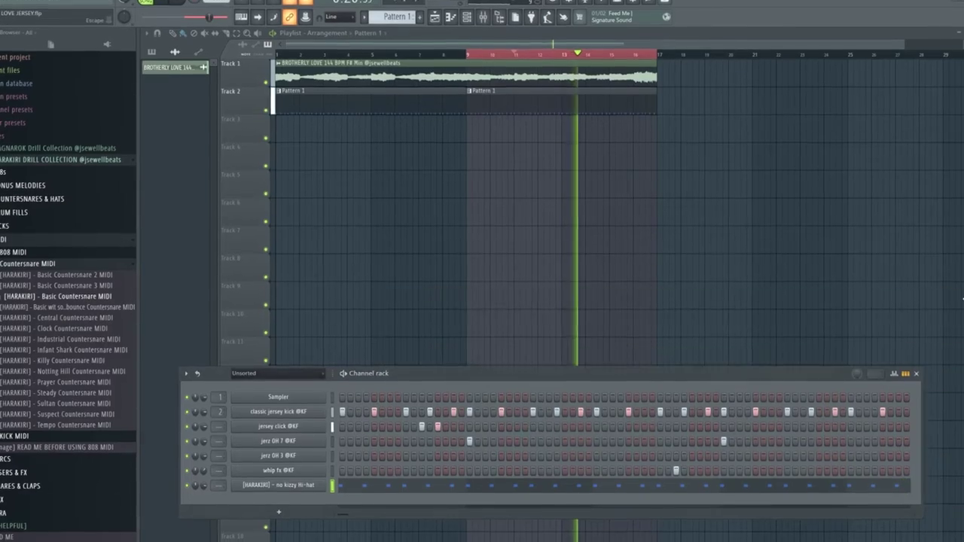
left_click(312, 484)
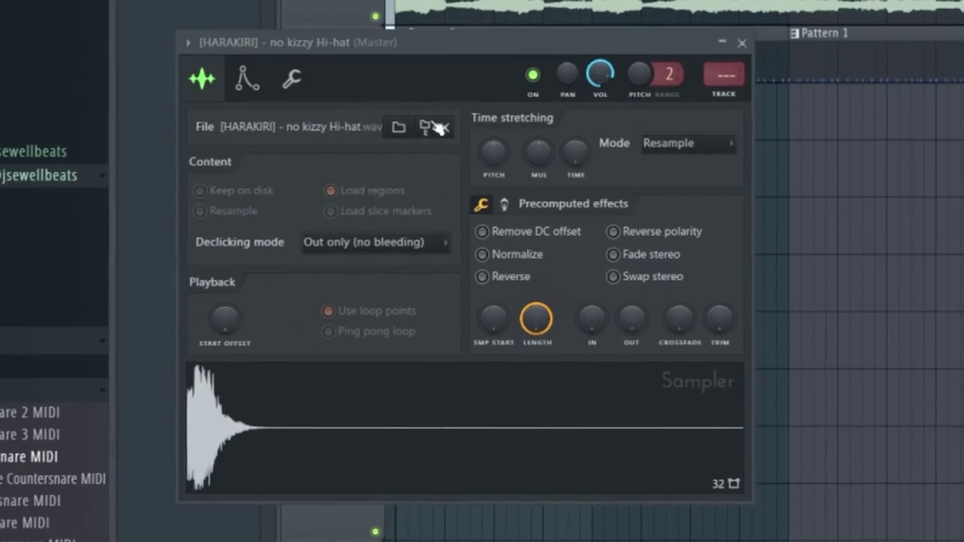
left_click(378, 150)
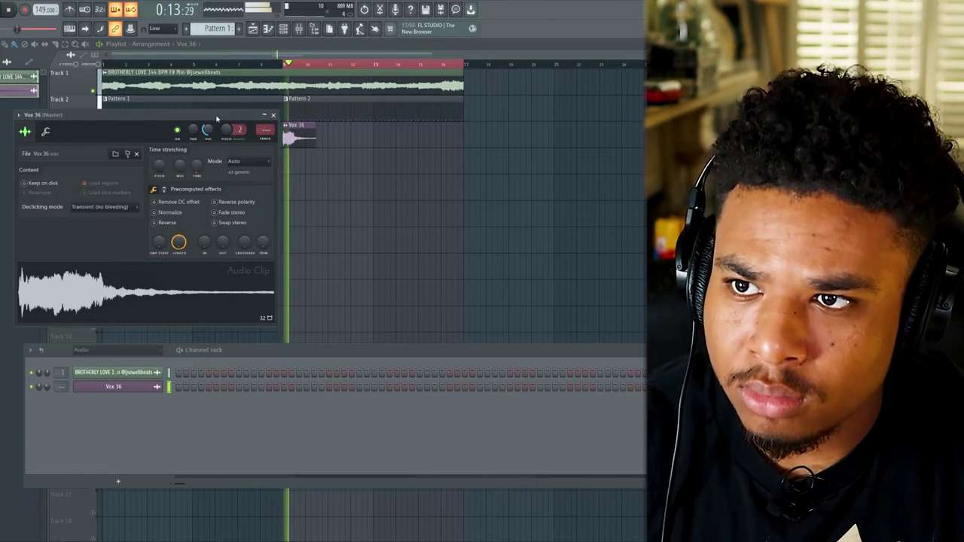
Repeat the Vox 36 clip on Track 3 at bars 11, 13 and 15, and route it to mixer track 1.
left_click_drag(220, 113, 503, 167)
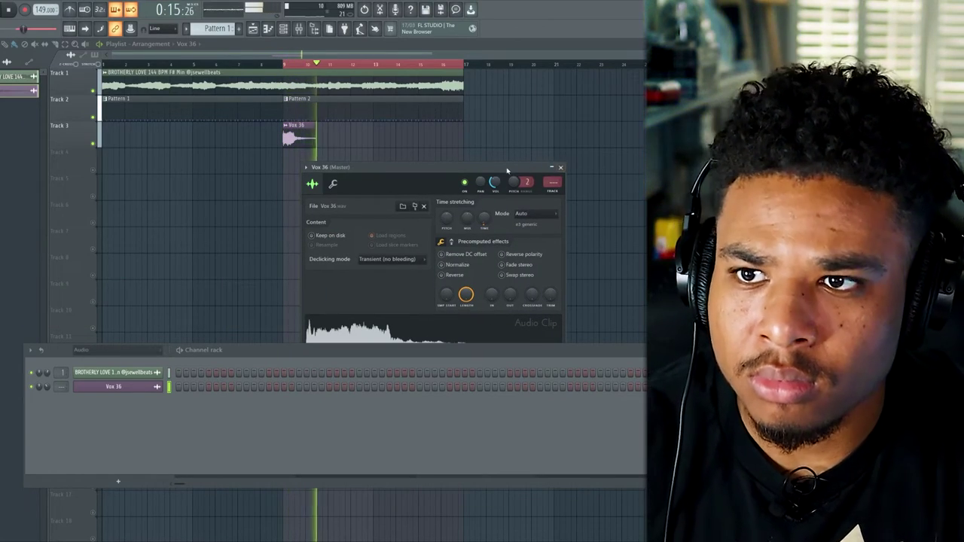
key("space")
key("space")
mouse_move(306, 137)
left_mouse_down()
mouse_move(356, 137)
mouse_move(292, 139)
left_mouse_up()
left_click_drag(287, 139, 376, 139)
left_click(395, 183, "ctrl")
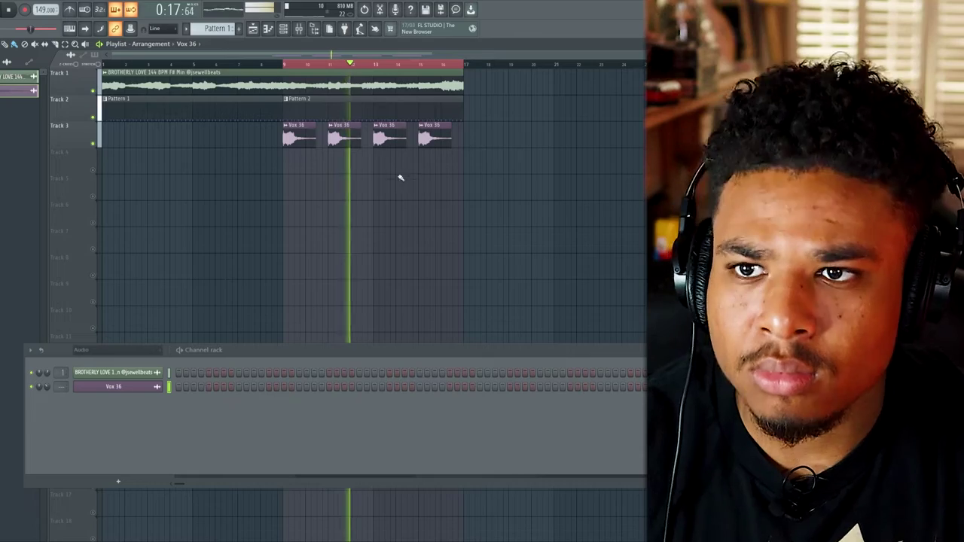
double_click(439, 136)
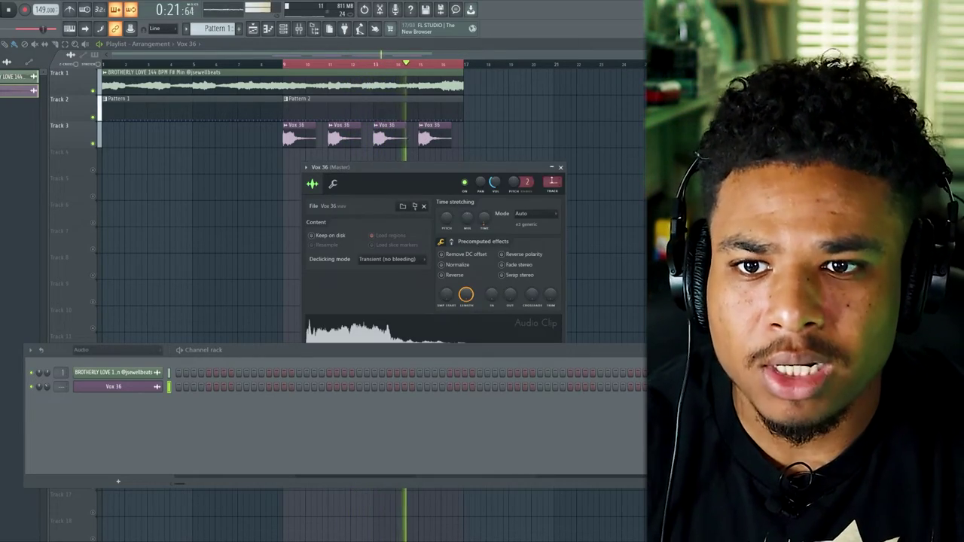
left_click_drag(531, 170, 572, 160)
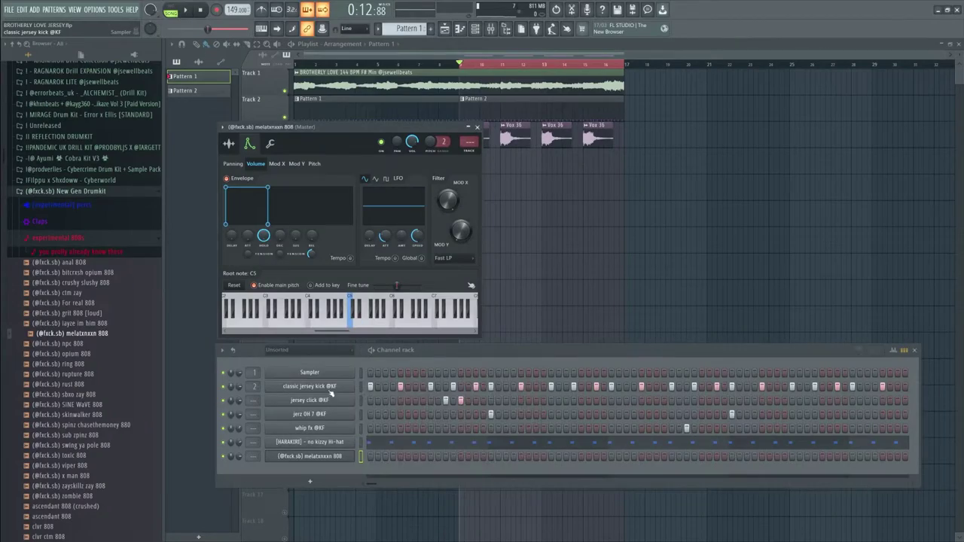
Copy the classic jersey kick pattern into the melatxnxxn 808 channel and open its piano roll.
right_click(353, 393)
left_click(373, 398)
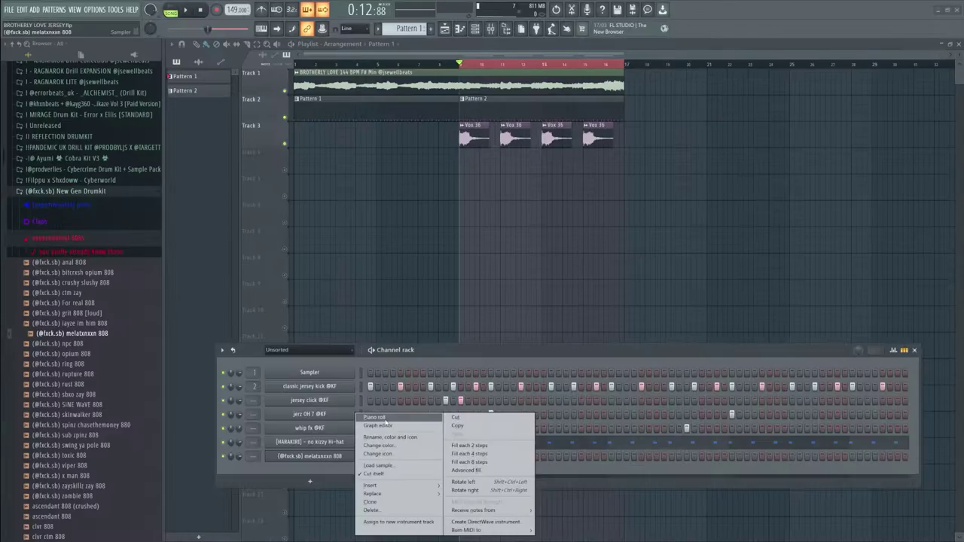
left_click(380, 417)
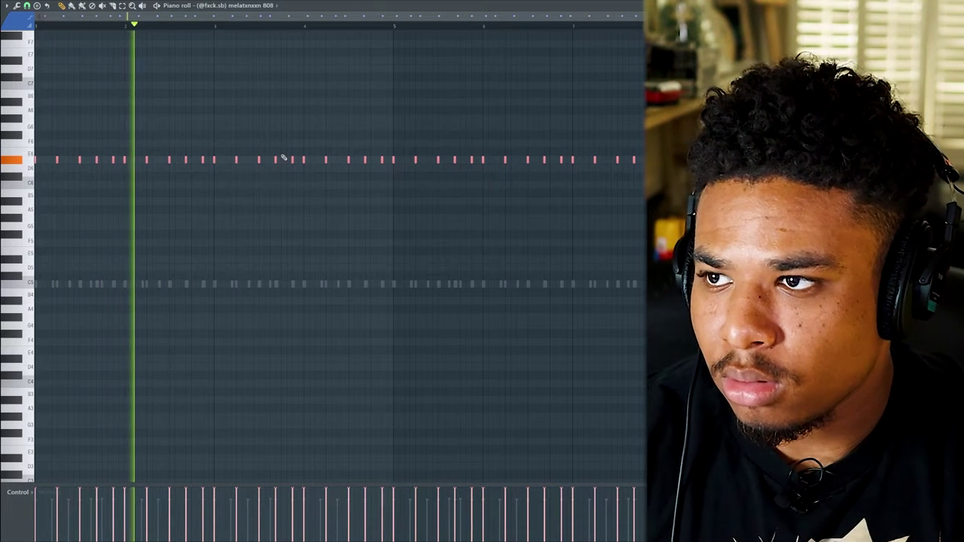
Transpose all the 808 notes to F#5 and use F# Minor Natural (Aeolian) scale highlighting.
key("shift+Up")
key("shift+Up")
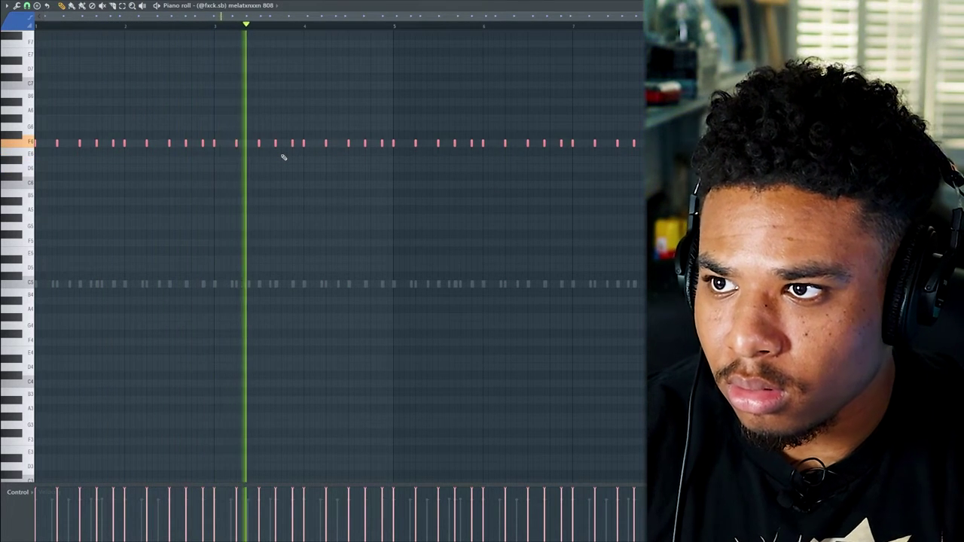
key("shift+Up")
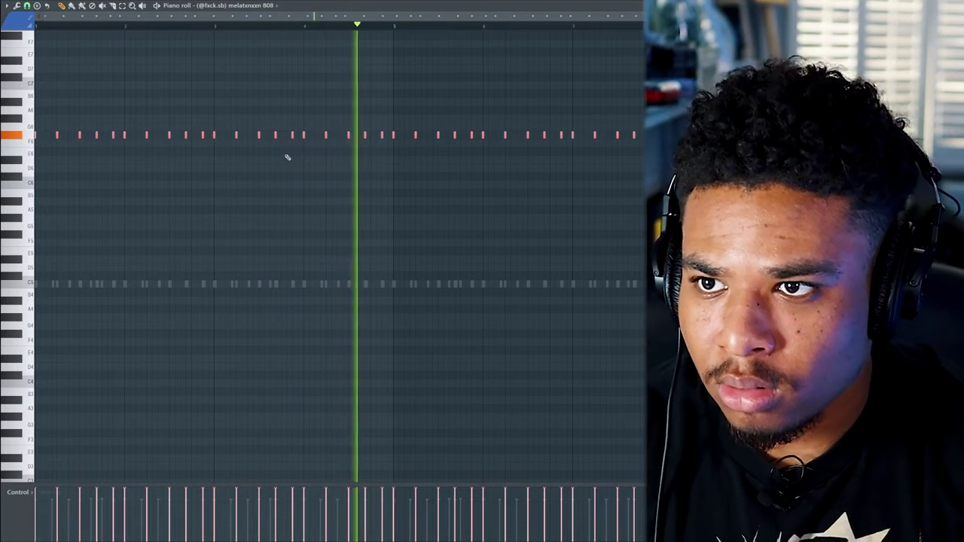
key("ctrl+Down")
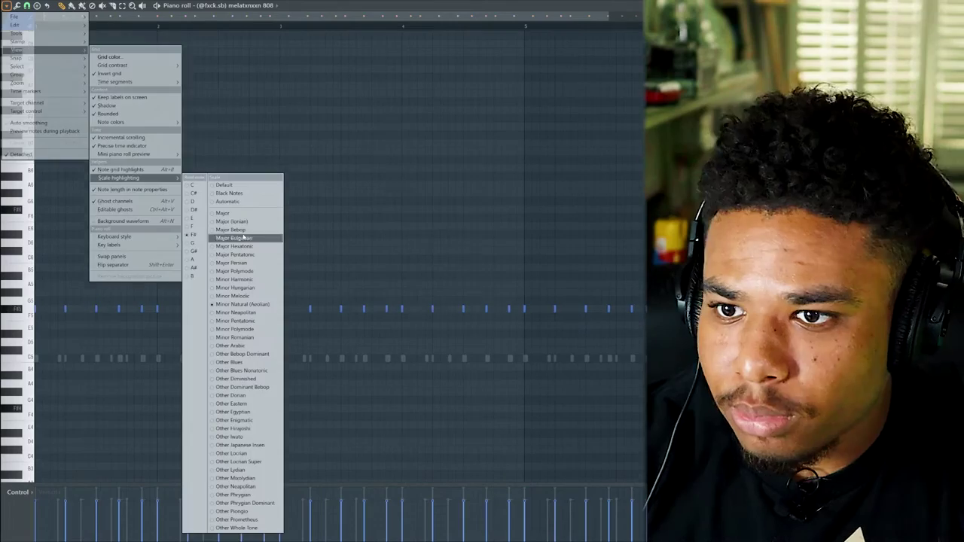
left_click(243, 236)
key("space")
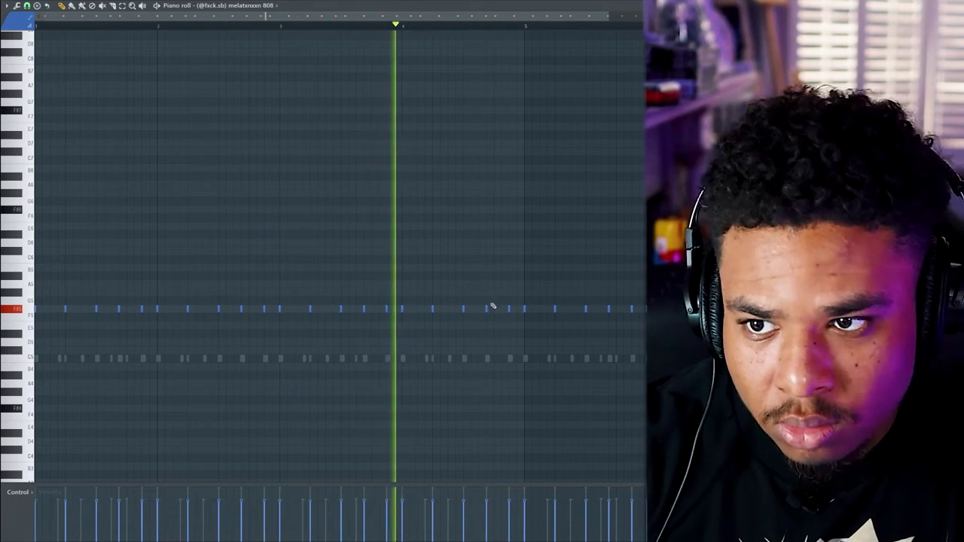
Lower the last three 808 notes of bar 4, putting the first on D5 and the other two on C#5.
left_click(393, 26)
left_click_drag(452, 297, 521, 326)
key("Down")
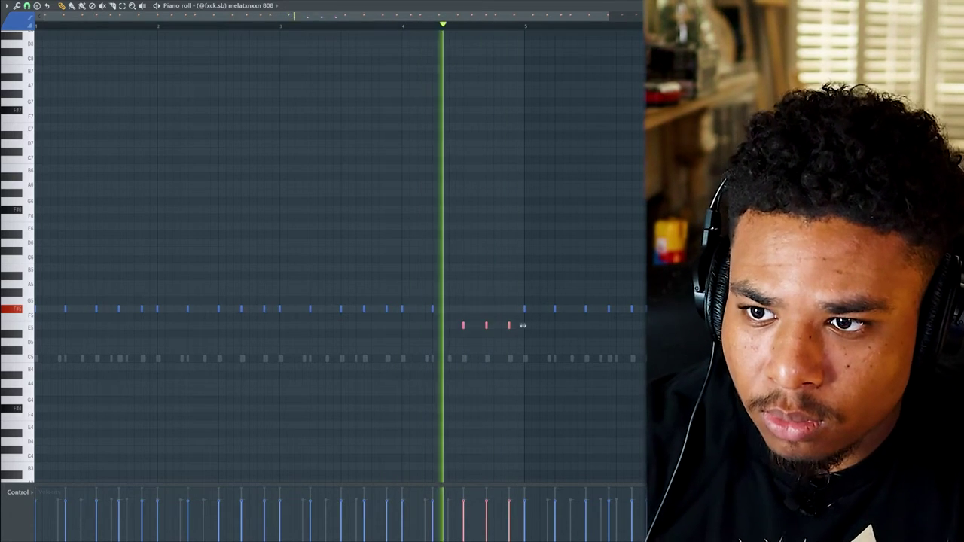
key("shift+Down")
key("shift+Down")
left_click_drag(522, 328, 485, 349)
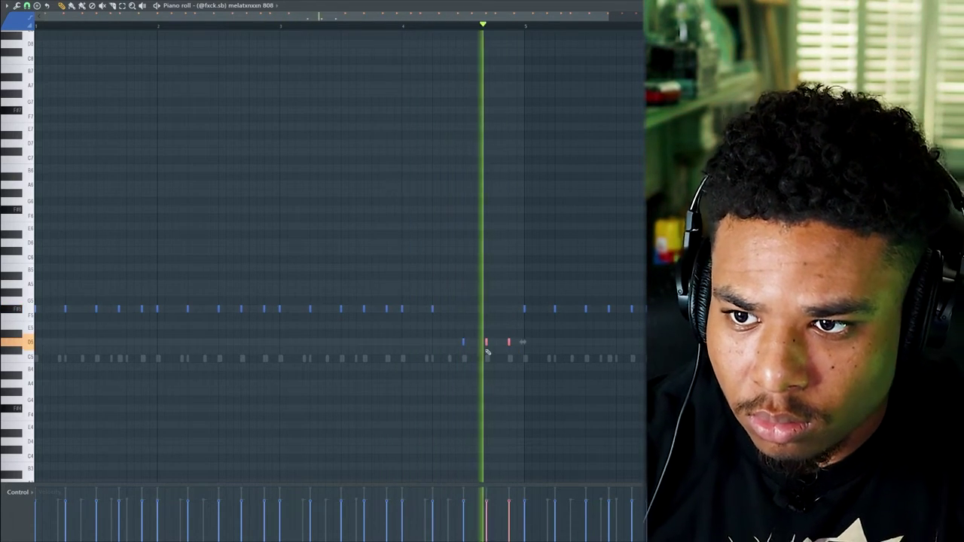
key("shift+Down")
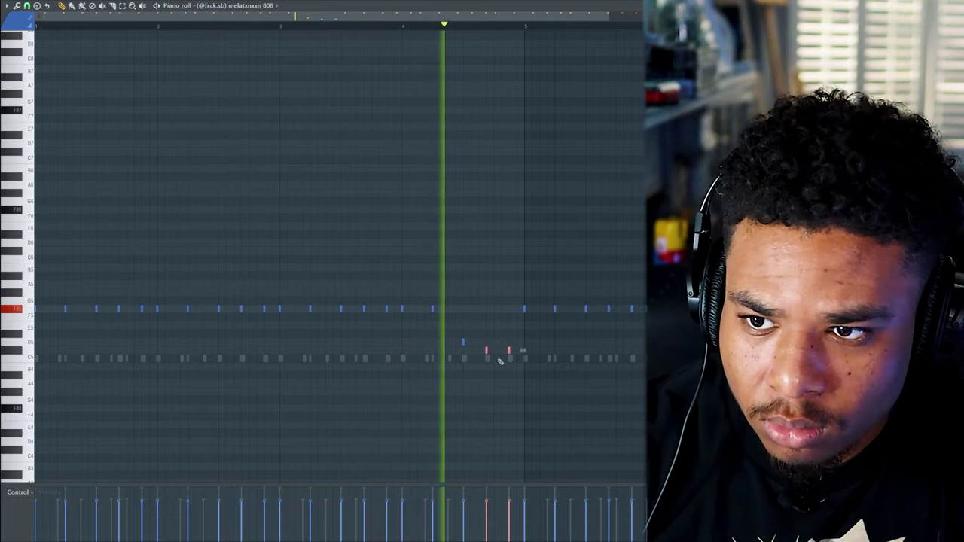
Lower only the final 808 note of bar 4 to C to complete the descending run.
scroll(498, 360, "up", 4)
key("space")
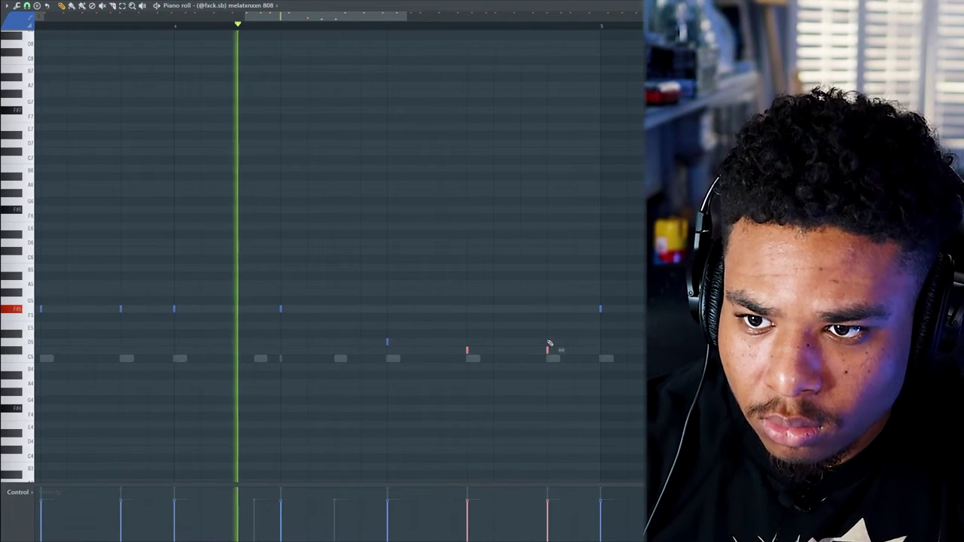
left_click(532, 348, "ctrl")
key("shift+Down")
key("shift+Down")
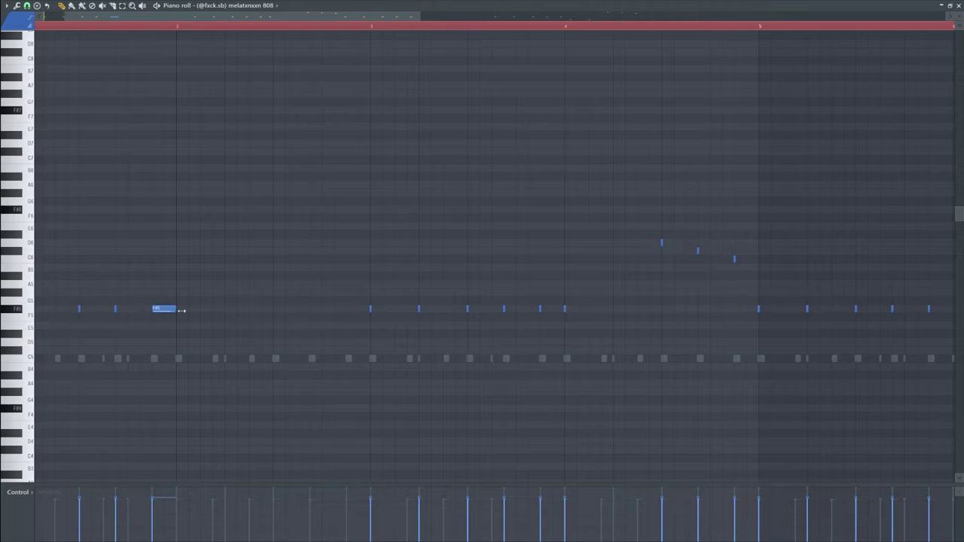
Lengthen the last F#5 note of bar 1 into bar 2, add an A4 slide note beneath it, and copy both to bar 4.
left_click_drag(181, 310, 247, 314)
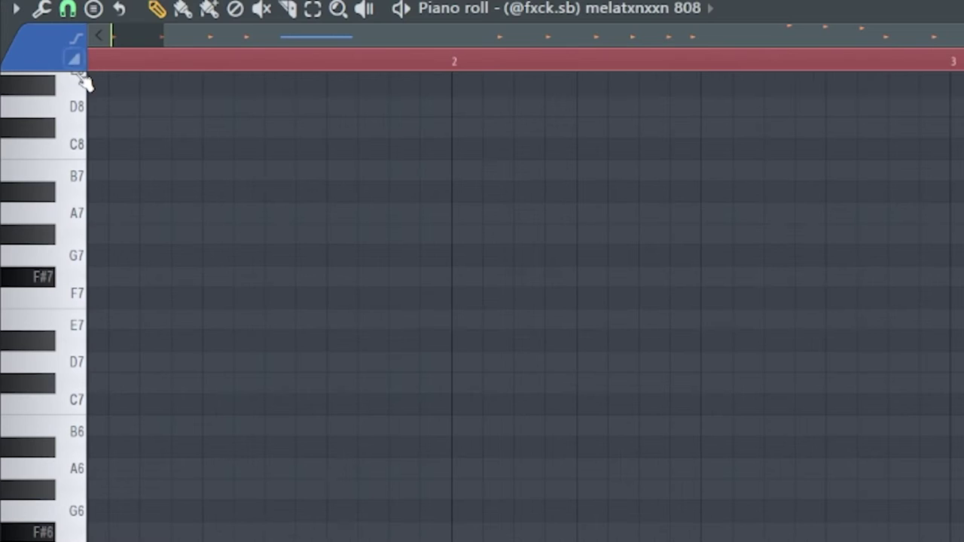
left_click_drag(165, 292, 171, 415)
left_click_drag(183, 312, 600, 316)
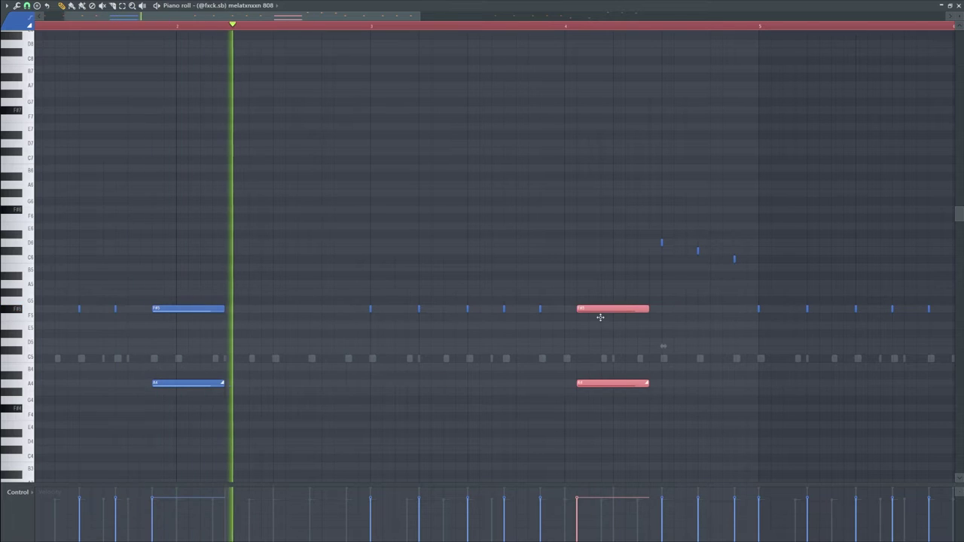
scroll(525, 360, "down", 4)
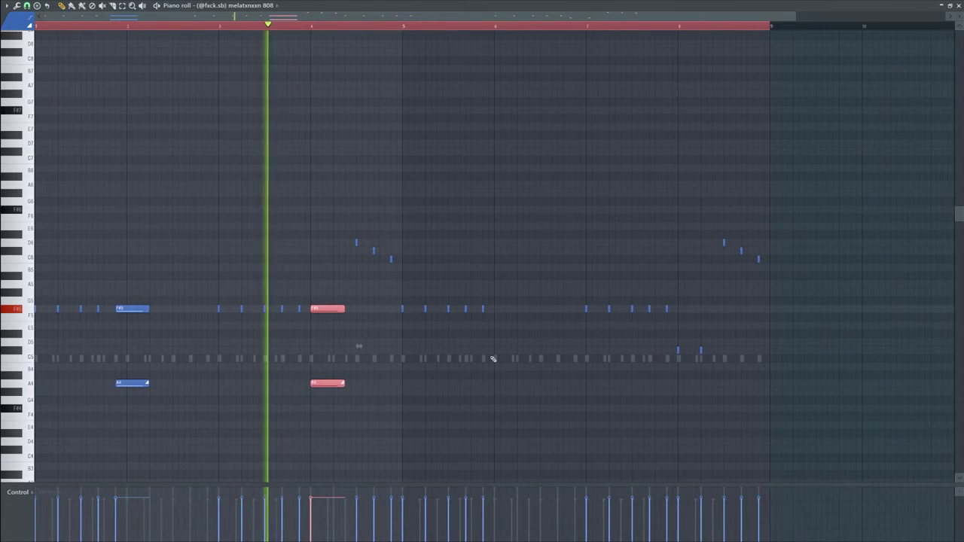
scroll(467, 339, "up", 3)
scroll(238, 322, "down", 2)
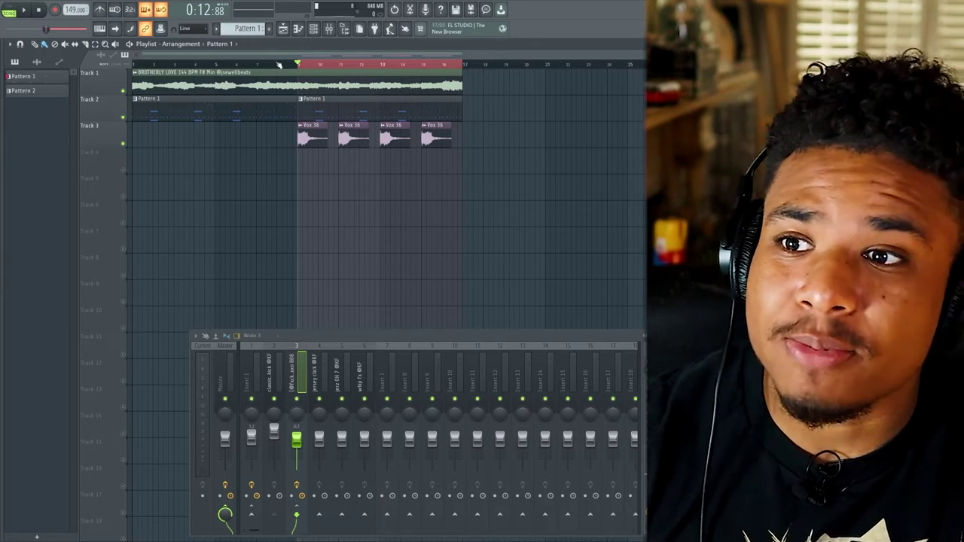
key("ctrl+z")
right_click(309, 106)
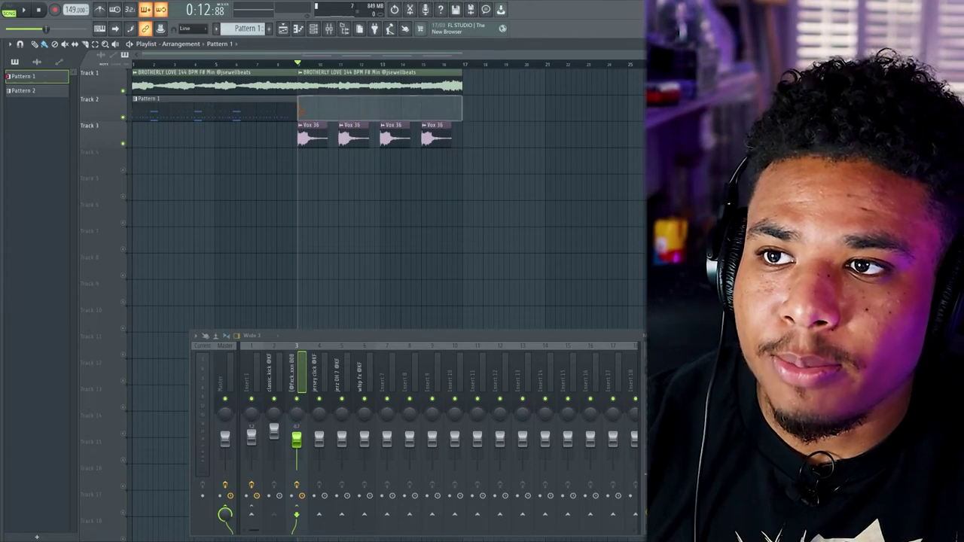
right_click(275, 108)
right_click(246, 30)
left_click(327, 164)
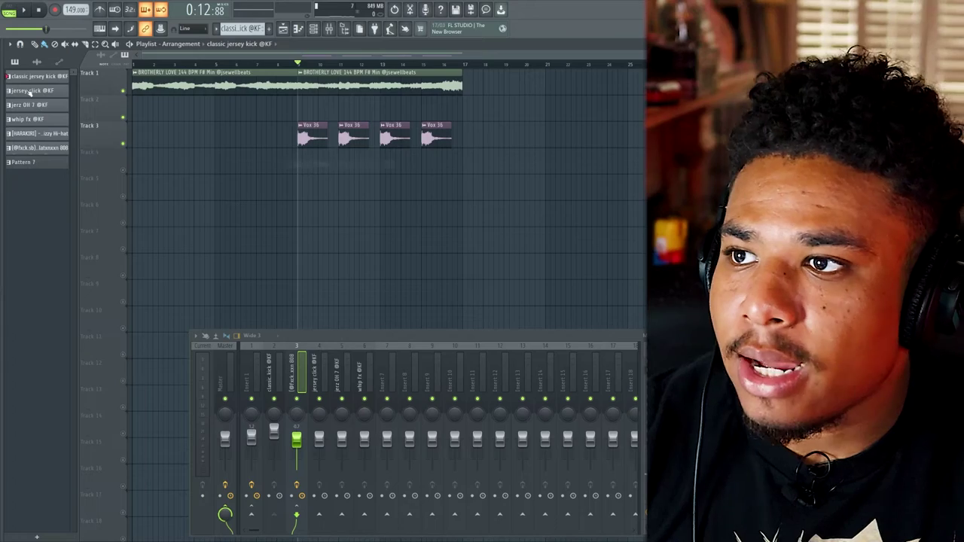
left_click_drag(150, 148, 137, 110)
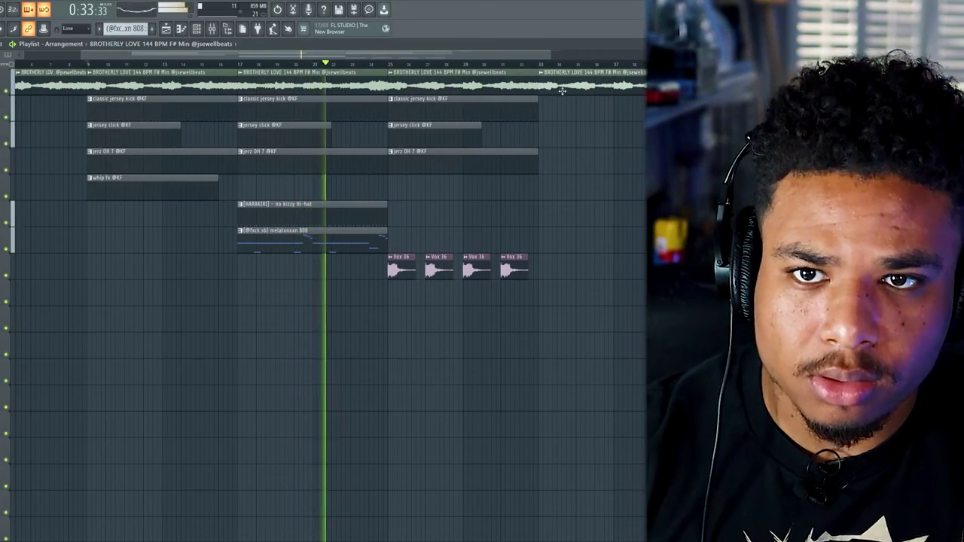
Extend the kick, click and open hat clips to bar 41, and add no kizzy Hi-hat clips at bars 25 and 35.
scroll(562, 91, "down", 2)
left_click_drag(526, 204, 522, 202)
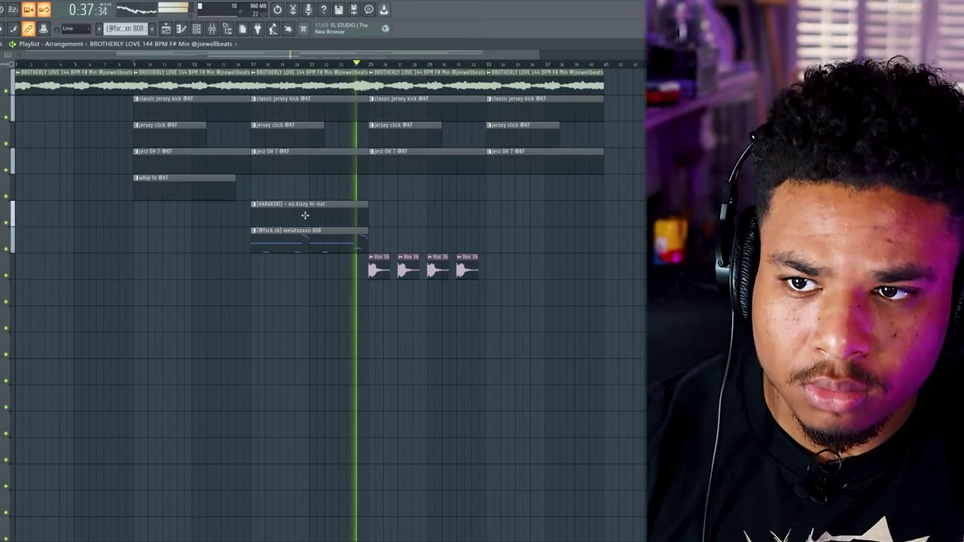
left_click_drag(286, 212, 397, 209)
scroll(407, 208, "down", 1)
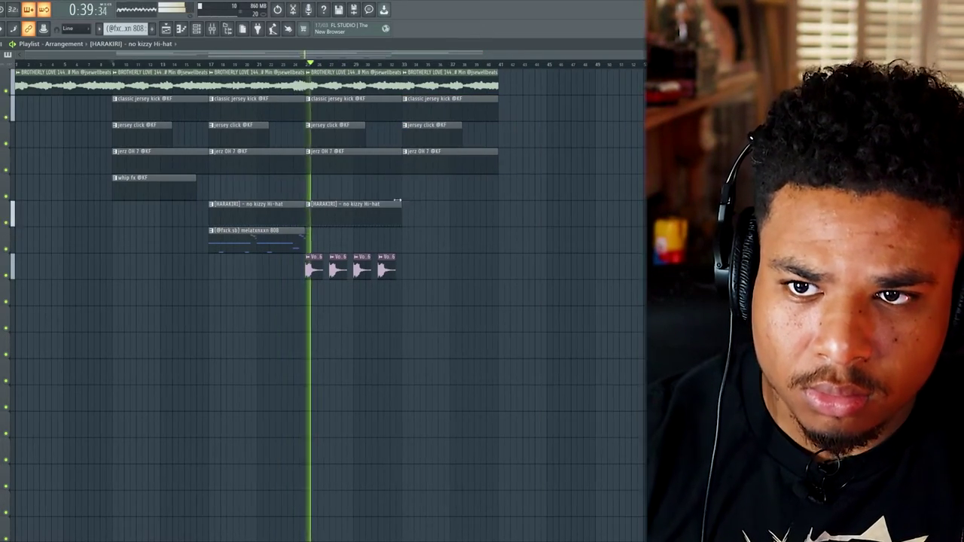
scroll(409, 207, "up", 2)
mouse_move(324, 209)
left_mouse_down()
mouse_move(476, 210)
mouse_move(450, 210)
mouse_move(458, 210)
left_mouse_up()
scroll(437, 247, "down", 2)
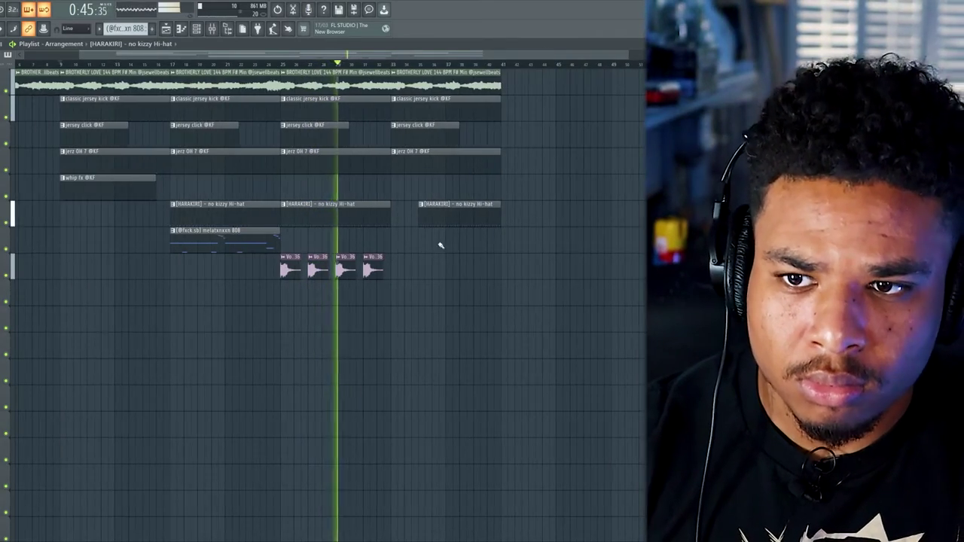
scroll(437, 249, "up", 3)
scroll(382, 241, "down", 2)
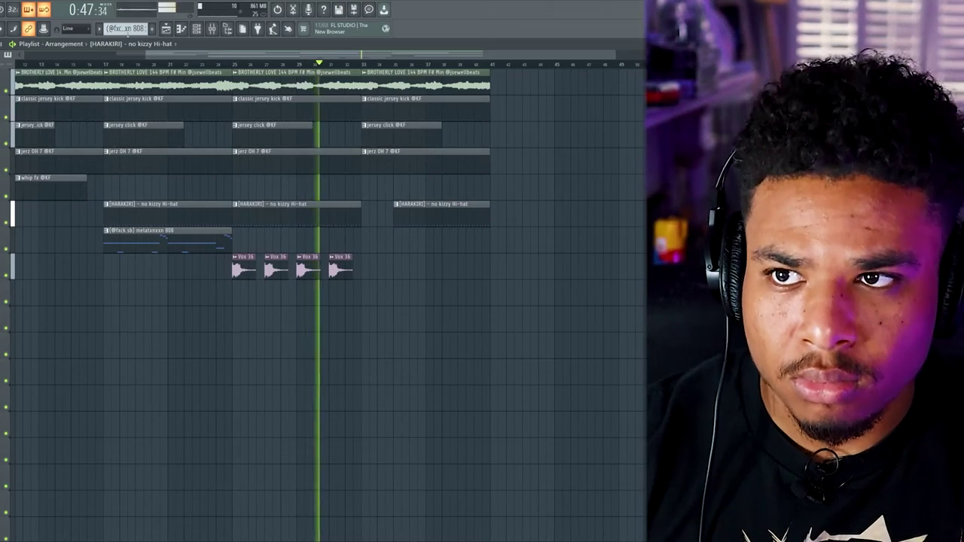
Add SoundShifter Pitch Stereo to mixer Insert 1 and transpose it up 12 semitones.
left_click(213, 29)
left_click(227, 29)
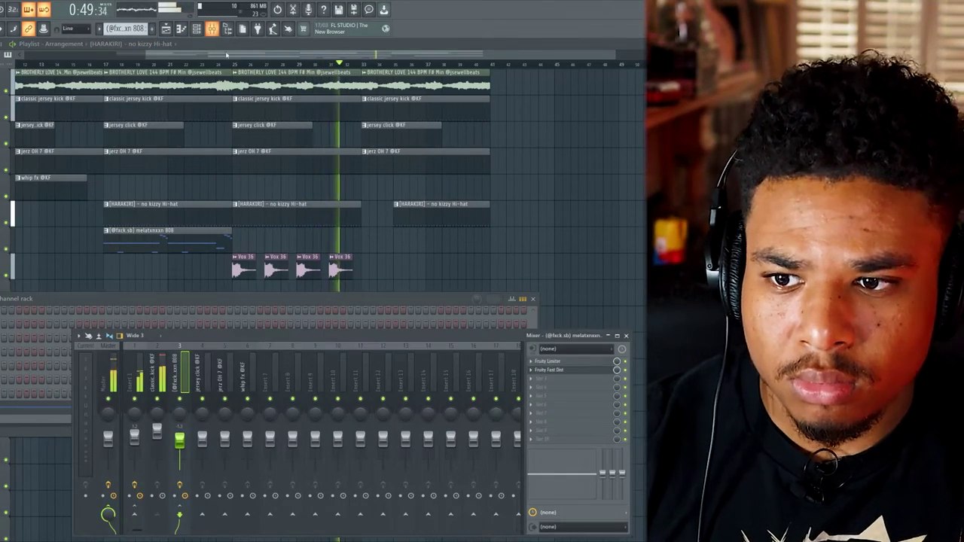
left_click(539, 382)
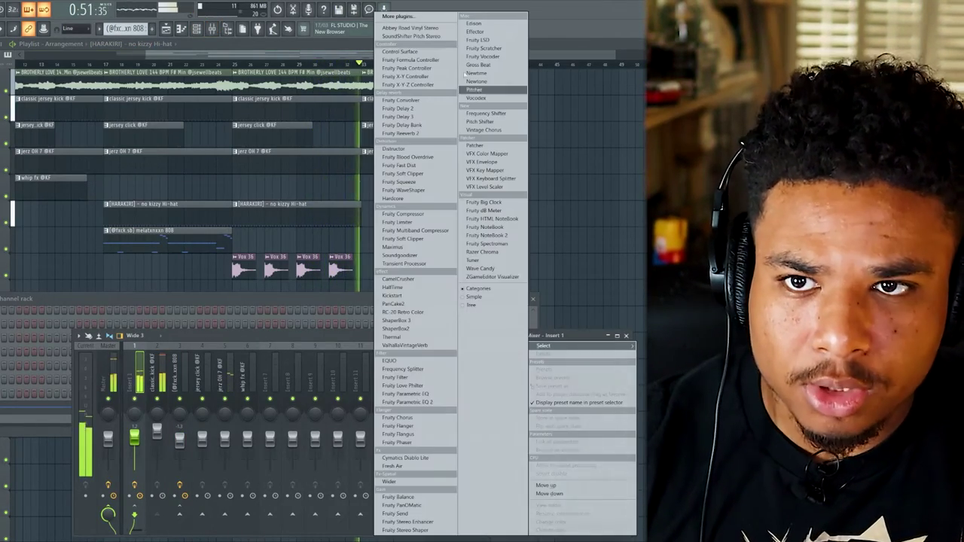
left_click(429, 35)
left_click_drag(286, 228, 286, 180)
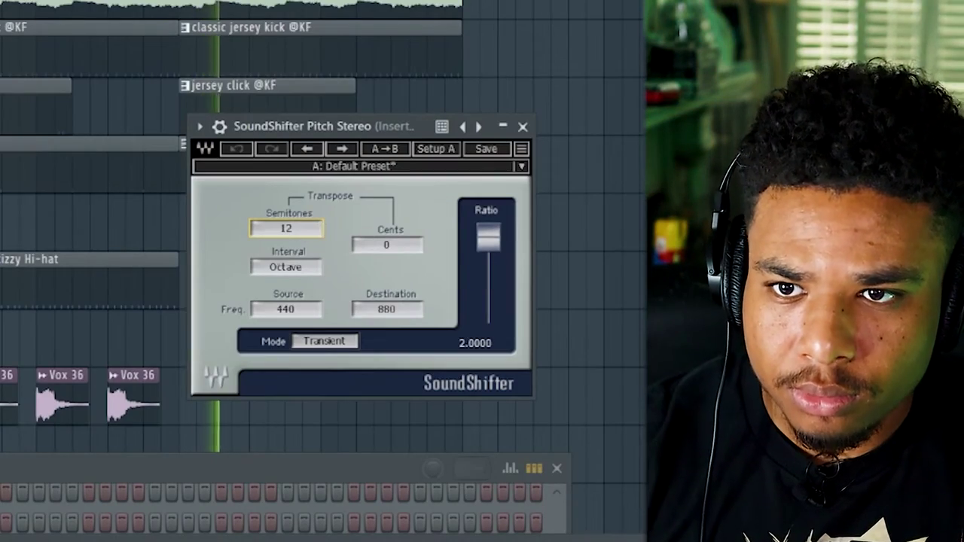
left_click(522, 126)
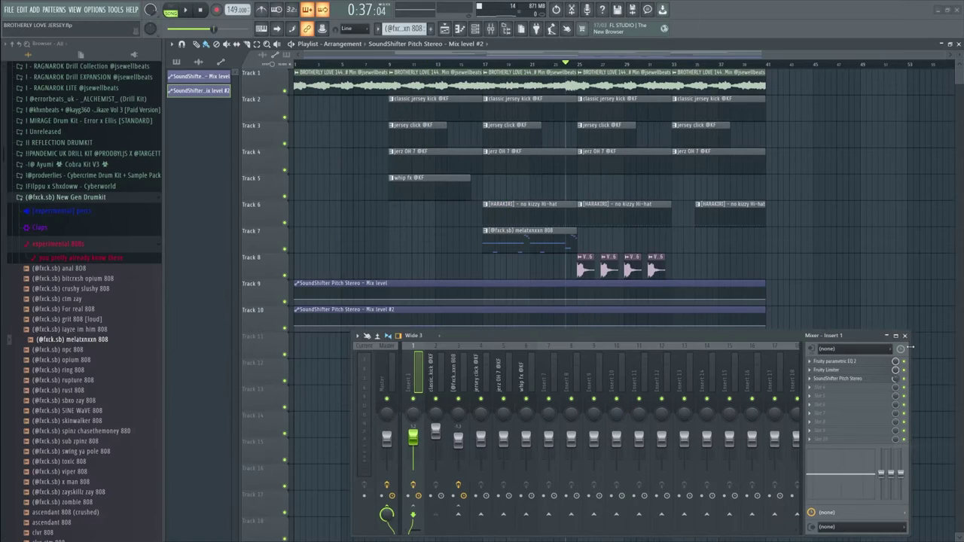
Step the SoundShifter mix level #2 automation up midway through bar 24 and down at bar 33, and remove the extra automation clip on Track 9.
key("F9")
scroll(555, 271, "up", 5)
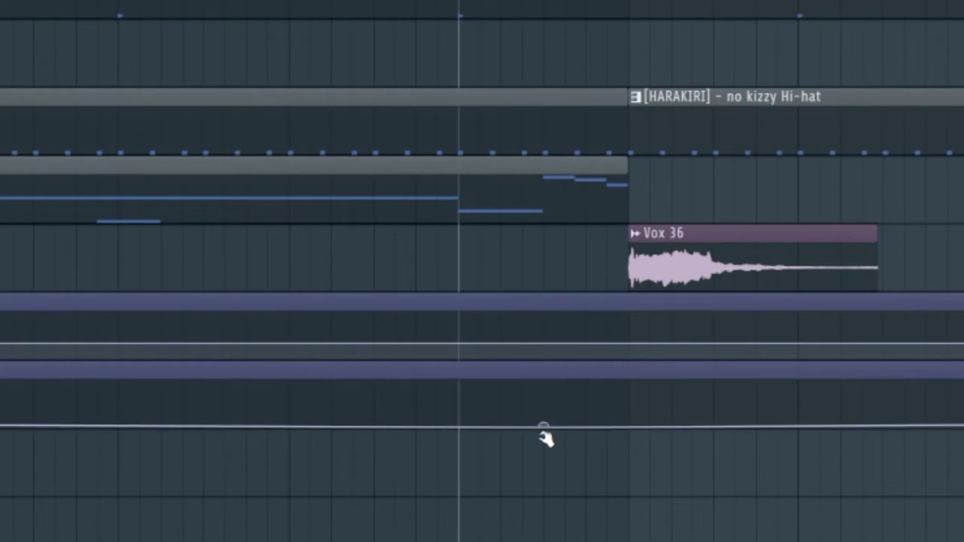
left_click_drag(546, 423, 545, 408)
right_click(545, 408)
left_click(625, 480)
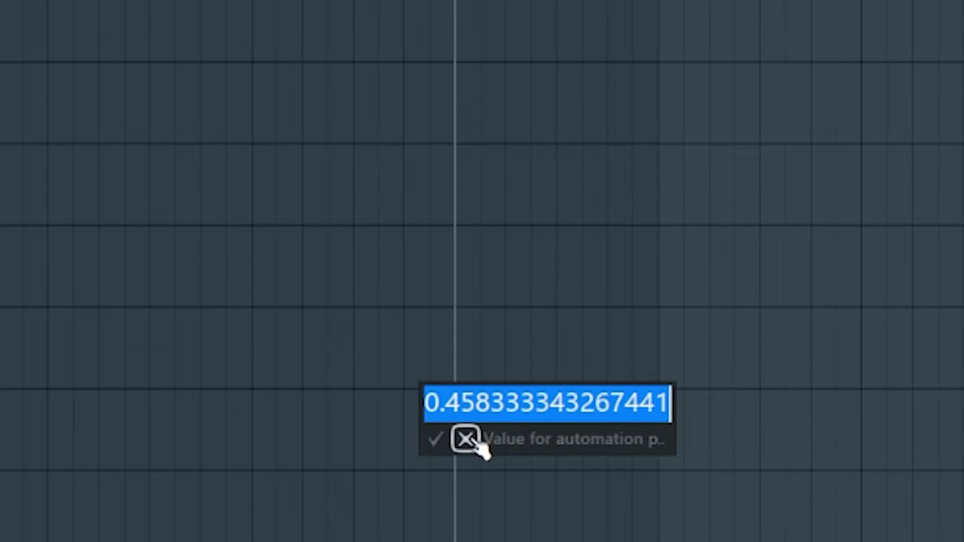
left_click(574, 481)
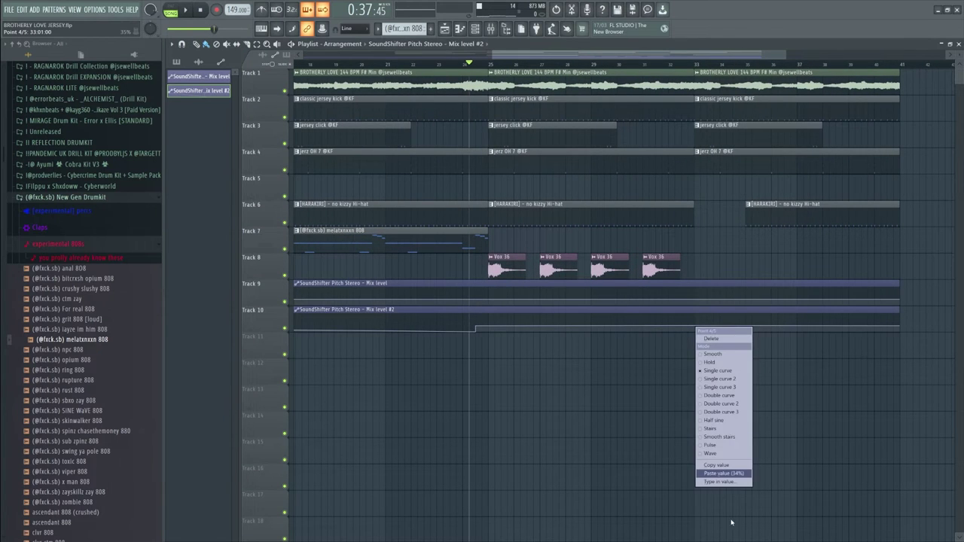
left_click(723, 473)
key("space")
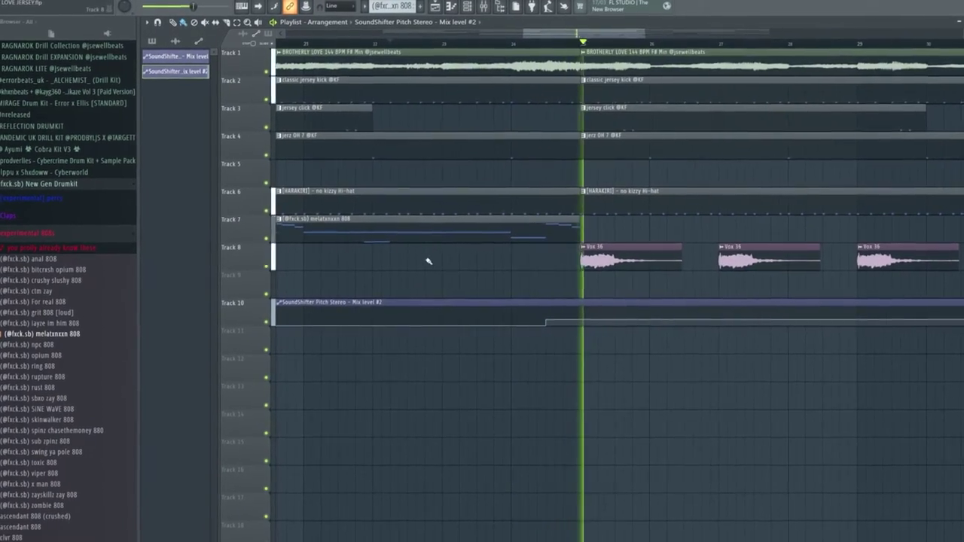
Delete the second and fourth Vox 36 clips on Track 8, and copy the melatxnxn 808 clip on Track 7 to bar 33.
scroll(435, 272, "down", 2)
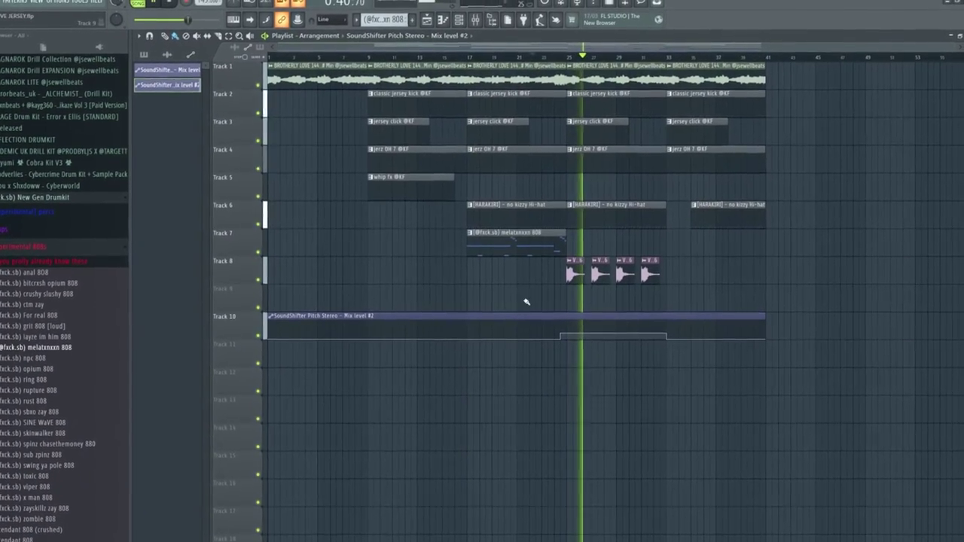
right_click(602, 279)
right_click(653, 279)
right_click(661, 269)
scroll(625, 241, "up", 3)
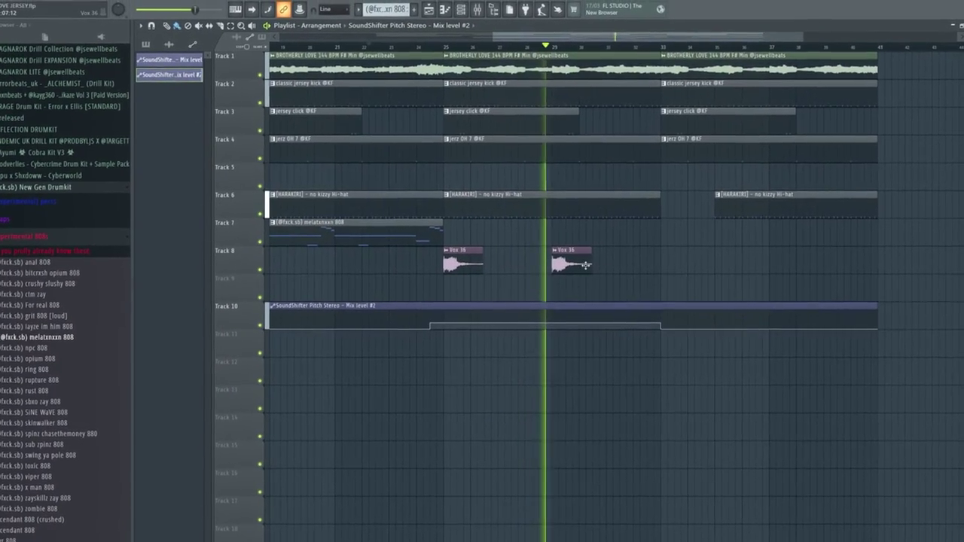
scroll(575, 270, "down", 3)
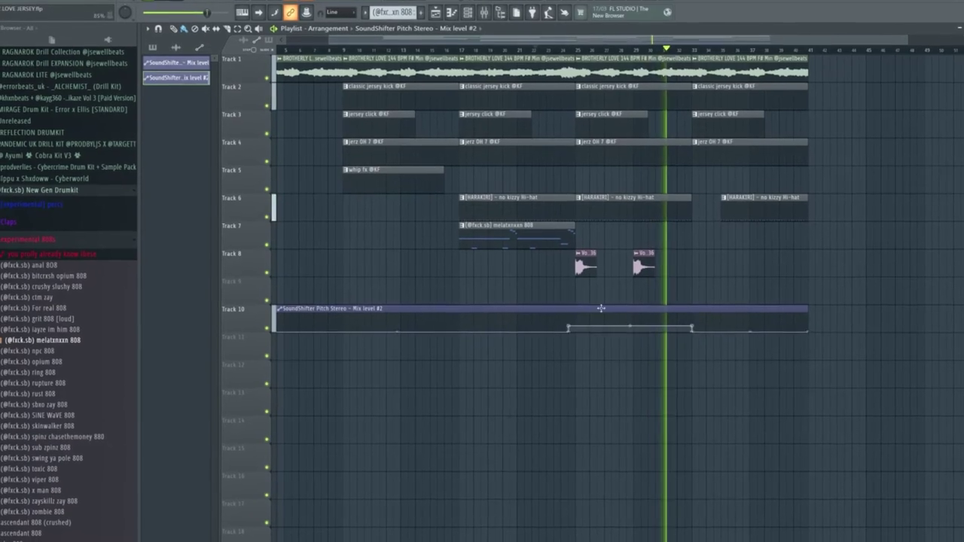
left_click_drag(518, 242, 671, 243)
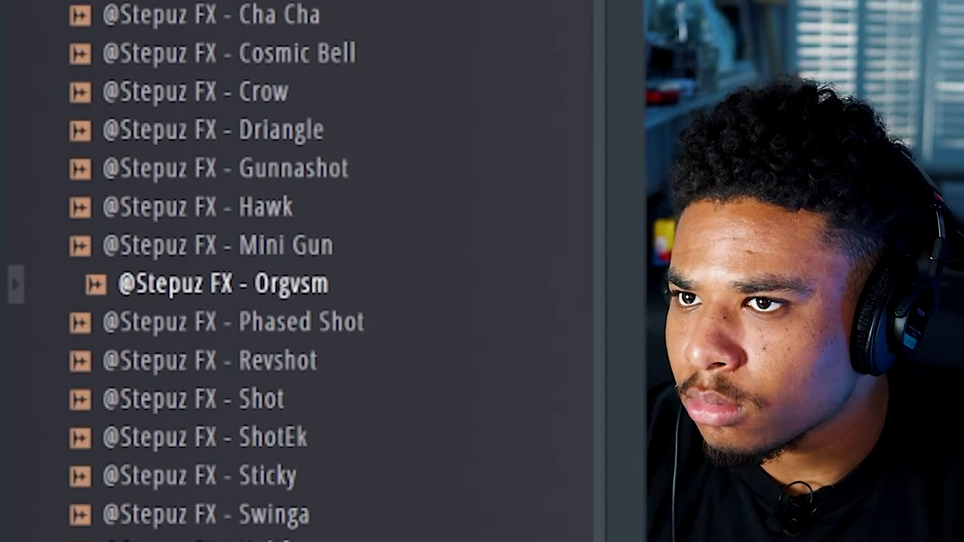
left_click_drag(274, 319, 293, 299)
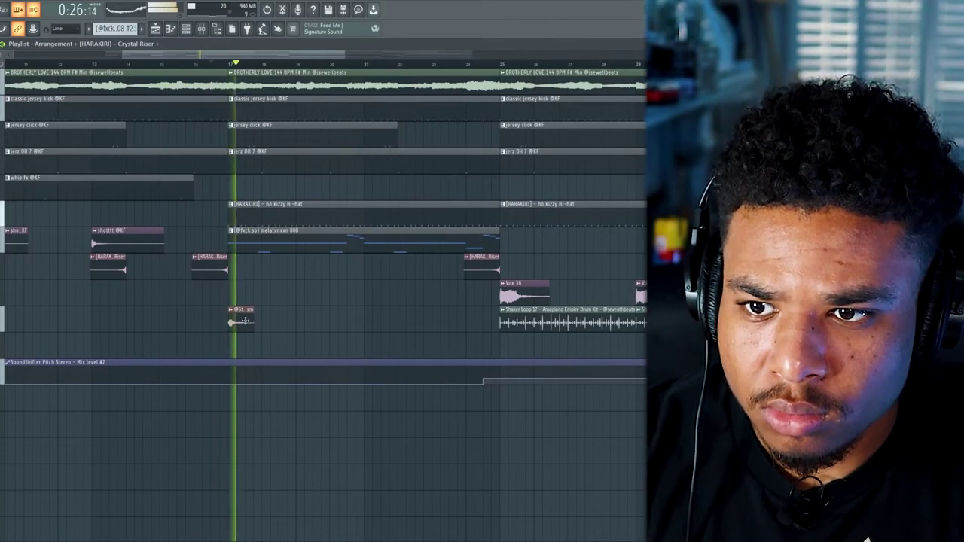
left_click(244, 321)
left_click(310, 316)
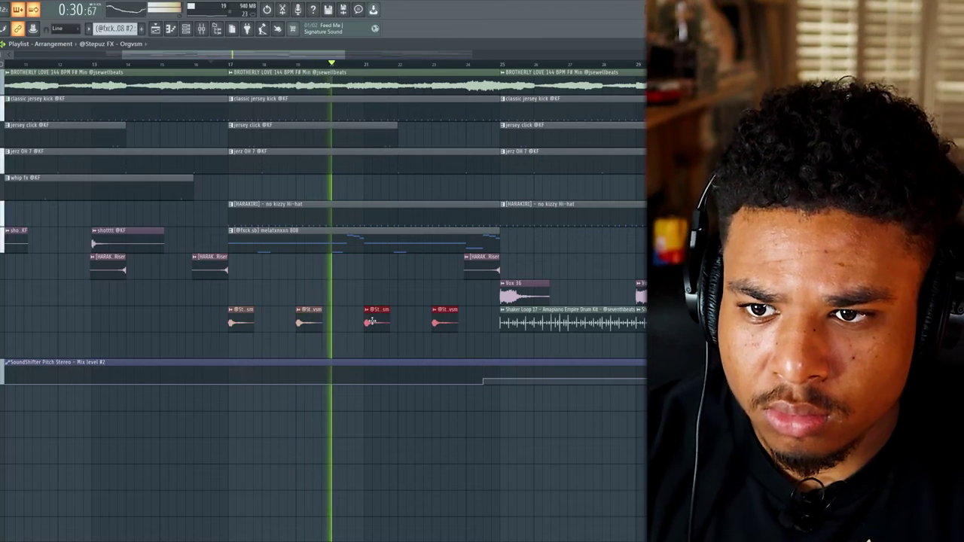
scroll(404, 271, "down", 2)
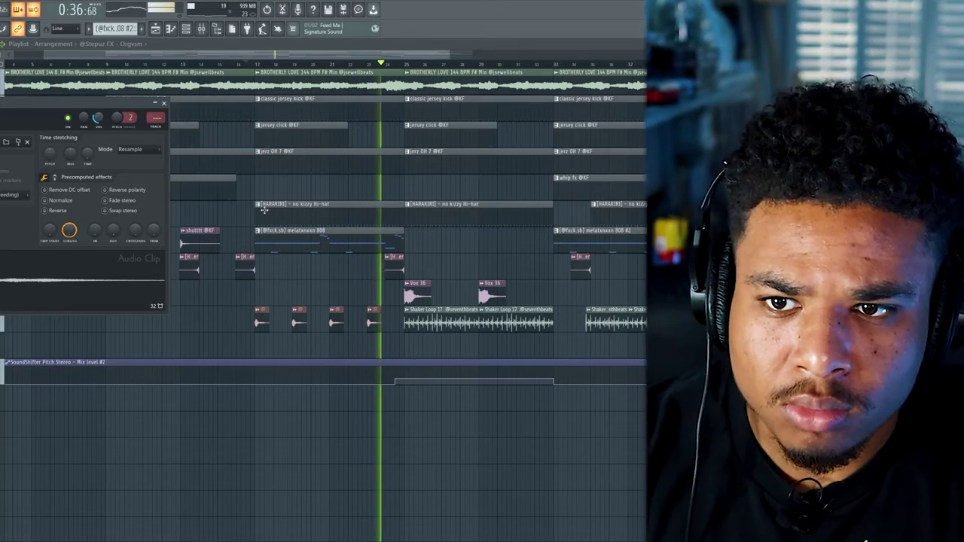
key("Escape")
Close the Louis Vuitton 144BPM end bar FX settings and check the drum channels' levels in the mixer.
scroll(443, 249, "down", 2)
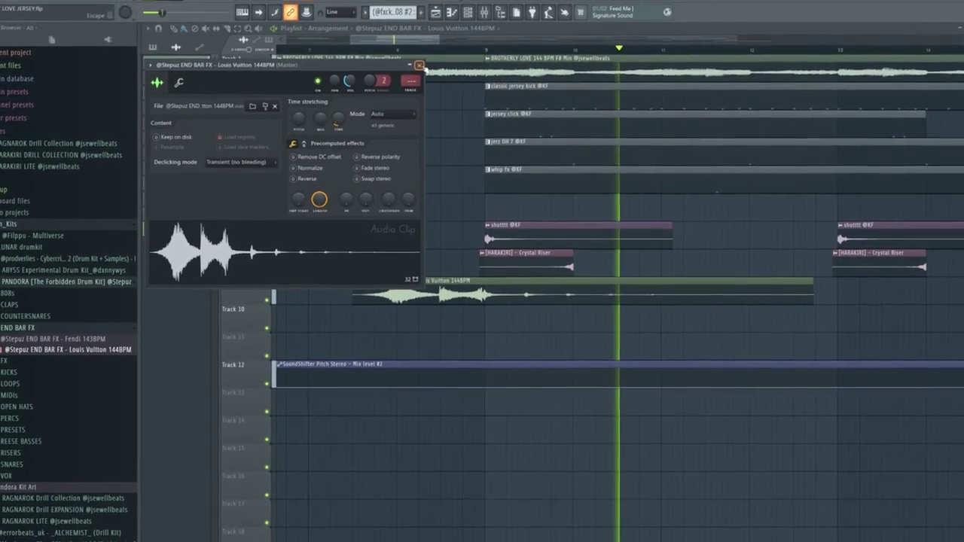
left_click(421, 67)
scroll(441, 149, "down", 5)
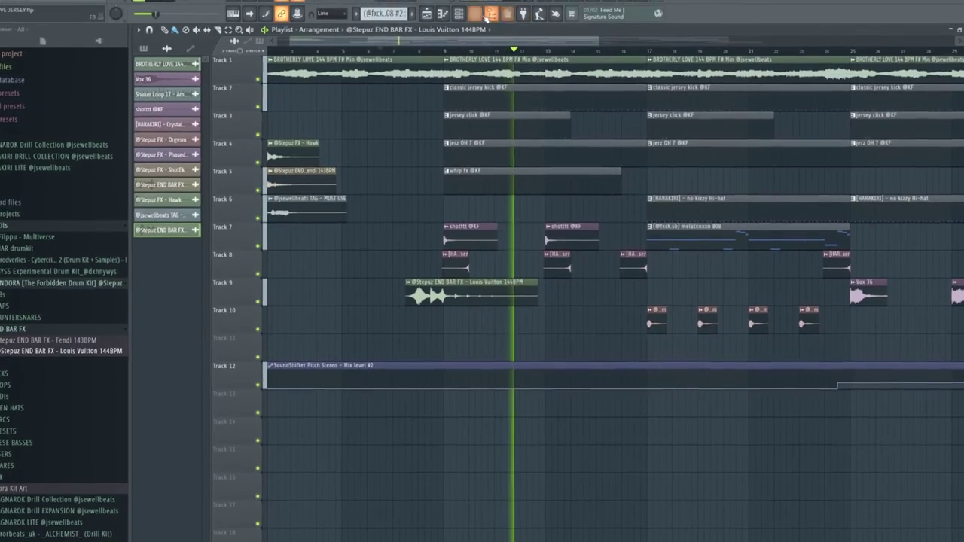
left_click(488, 15)
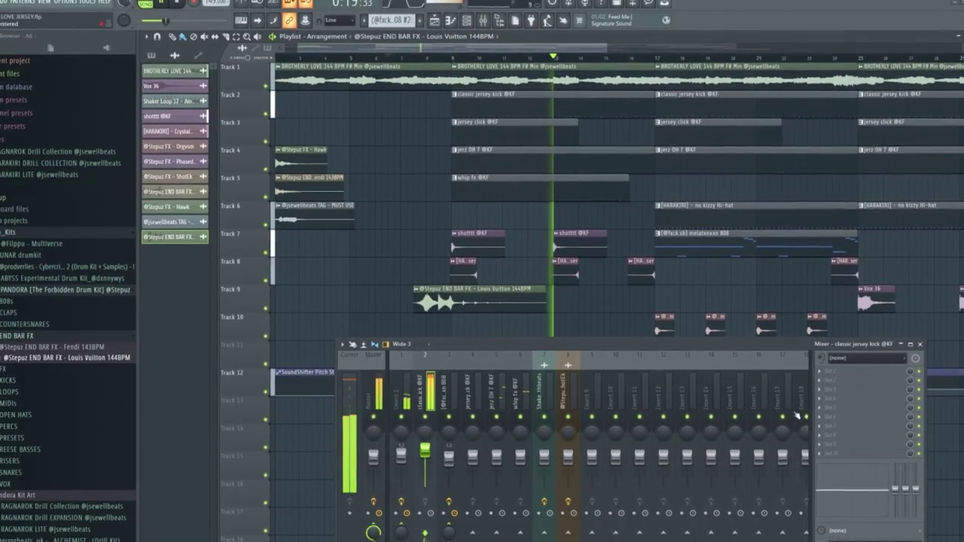
left_click(911, 344)
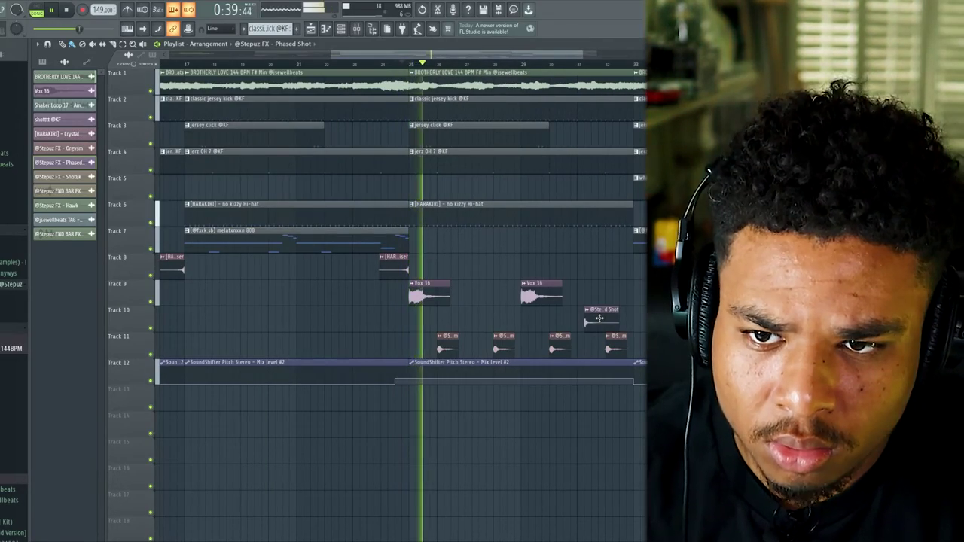
left_click_drag(599, 318, 592, 320)
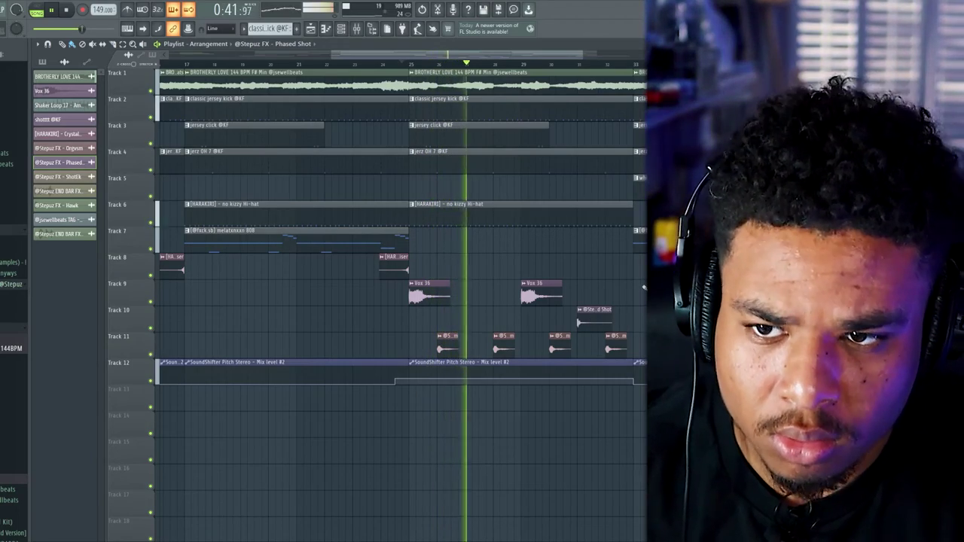
scroll(633, 287, "down", 3)
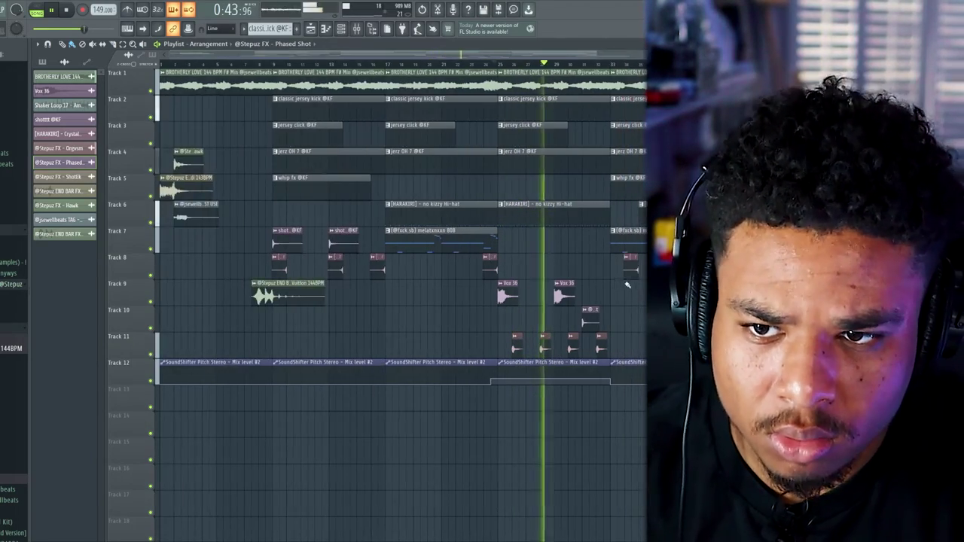
scroll(623, 287, "up", 3)
Open the Orgvsm clip's channel settings beside the mixer and choose an effect slot on its mixer track 9.
double_click(477, 347)
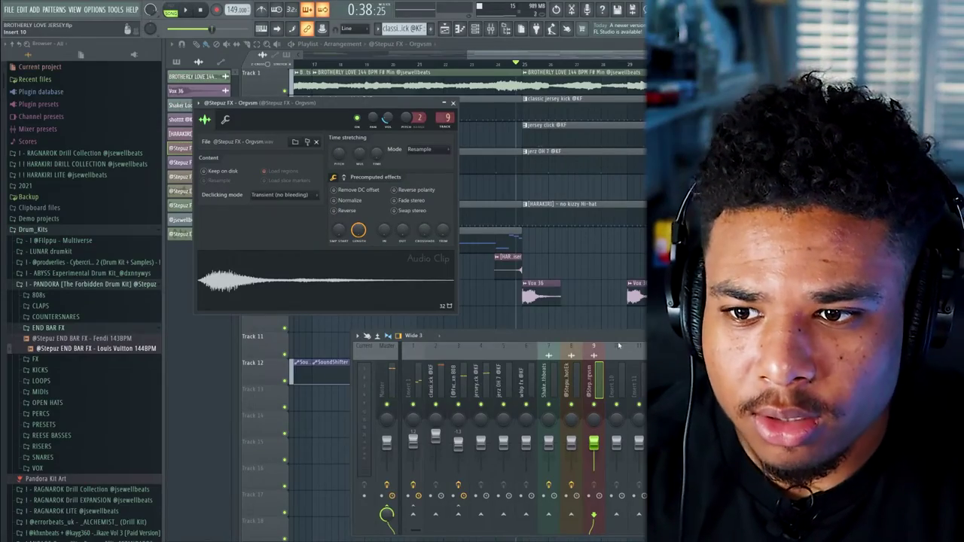
left_click_drag(622, 337, 600, 291)
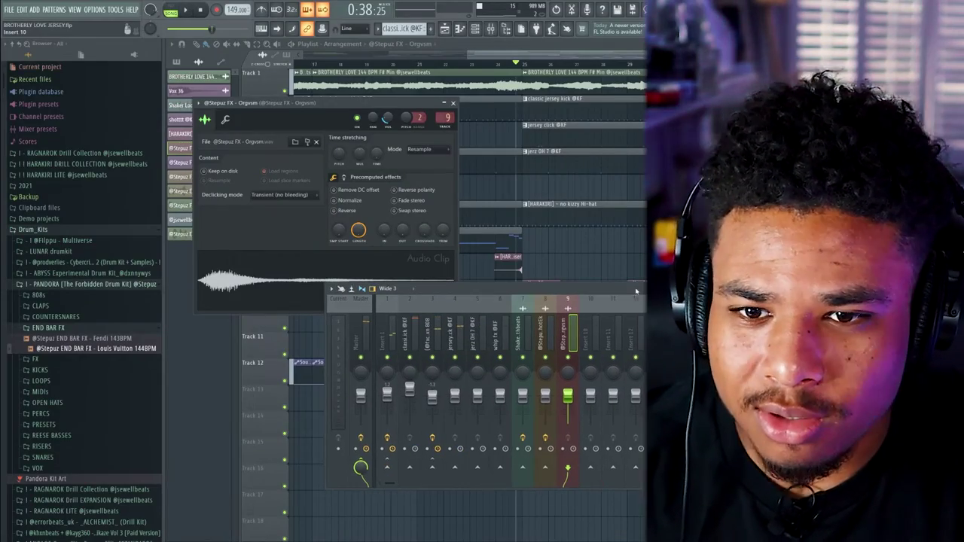
left_click(800, 325)
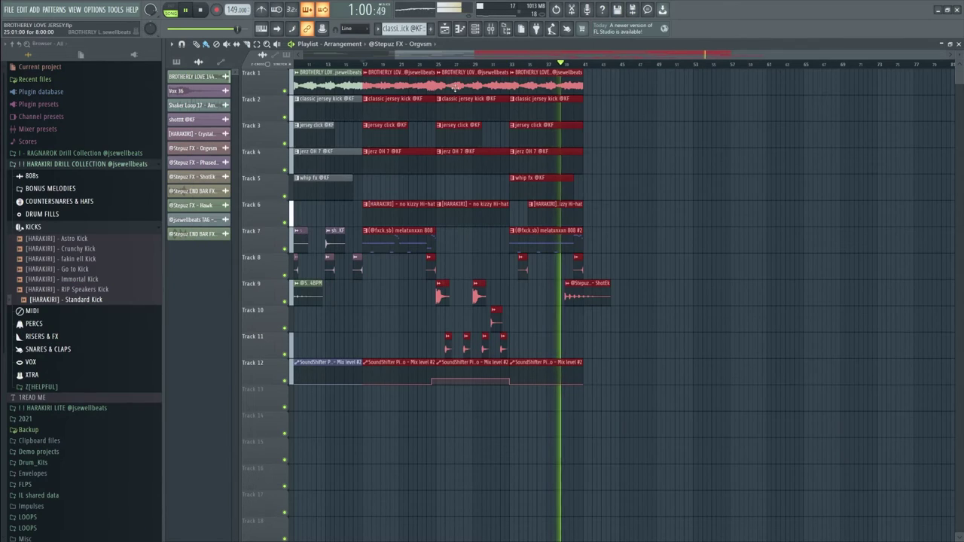
Duplicate the full arrangement of bars 17 to 41 twice, starting the copies at bars 41 and 65.
mouse_move(400, 96)
left_mouse_down()
mouse_move(663, 94)
mouse_move(617, 101)
left_mouse_up()
scroll(592, 267, "up", 2)
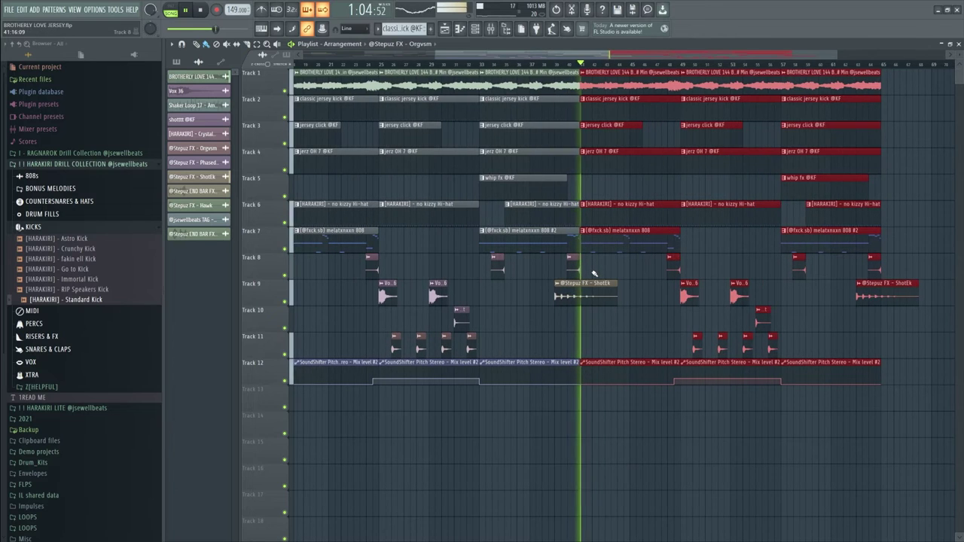
scroll(595, 273, "down", 3)
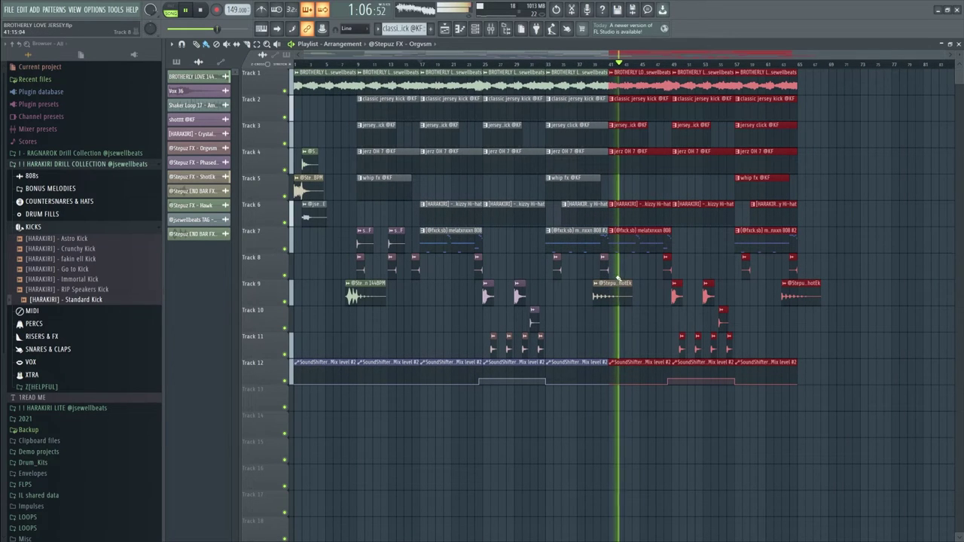
mouse_move(650, 92)
left_mouse_down()
mouse_move(847, 92)
mouse_move(840, 95)
left_mouse_up()
scroll(847, 179, "up", 2)
scroll(850, 215, "up", 2)
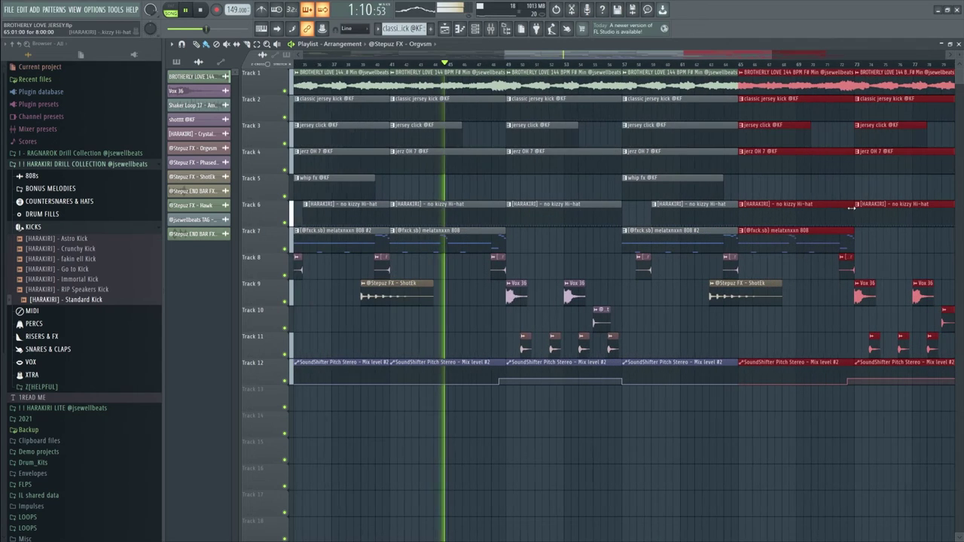
key("ctrl+d")
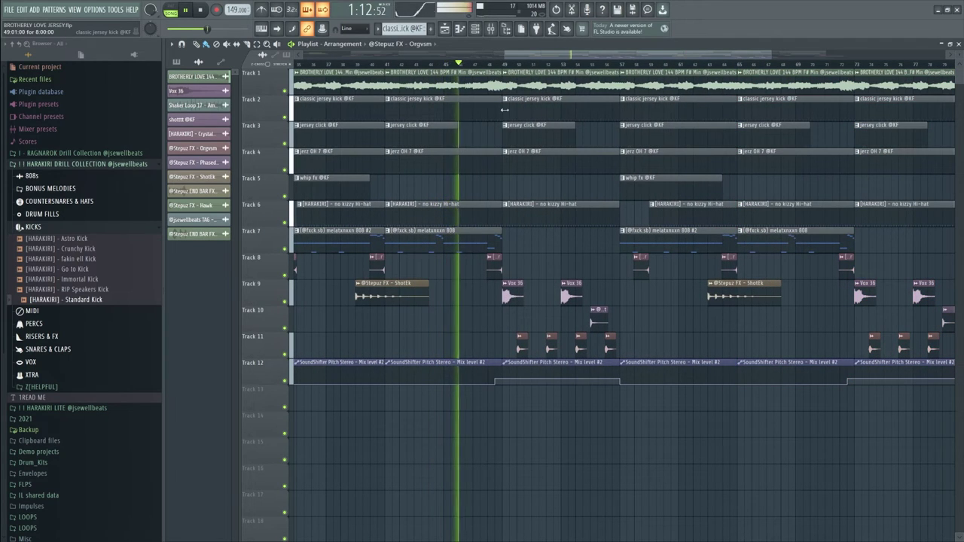
Delete the classic jersey kick and jersey click clips that start at bar 49.
scroll(516, 339, "up", 2)
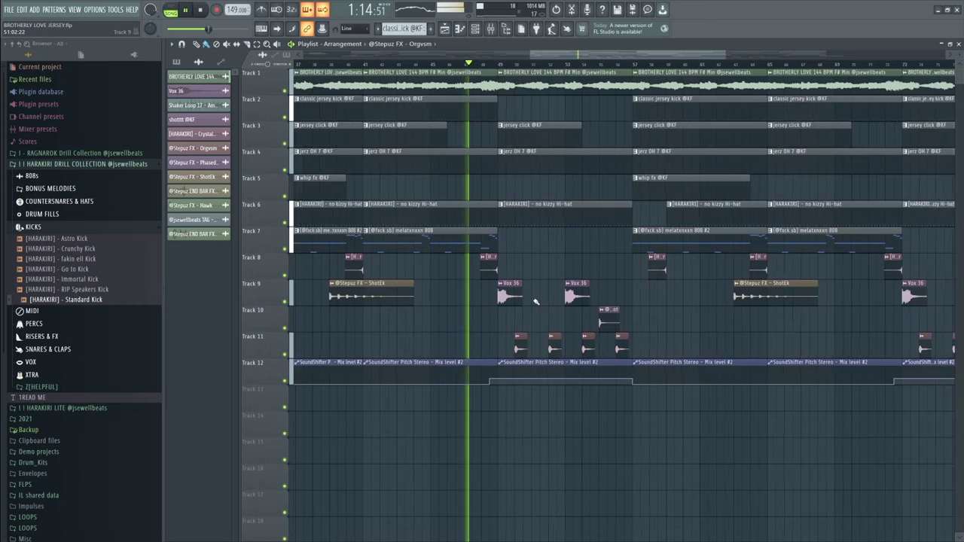
right_click(571, 137)
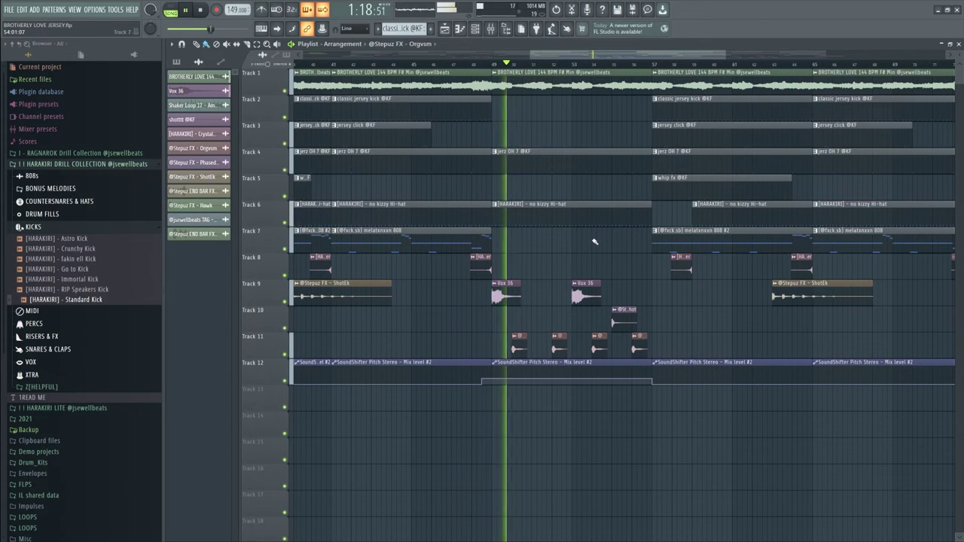
scroll(576, 197, "down", 1)
Copy a Crystal Riser clip on Track 8 so that it ends at bar 57.
scroll(620, 231, "up", 3)
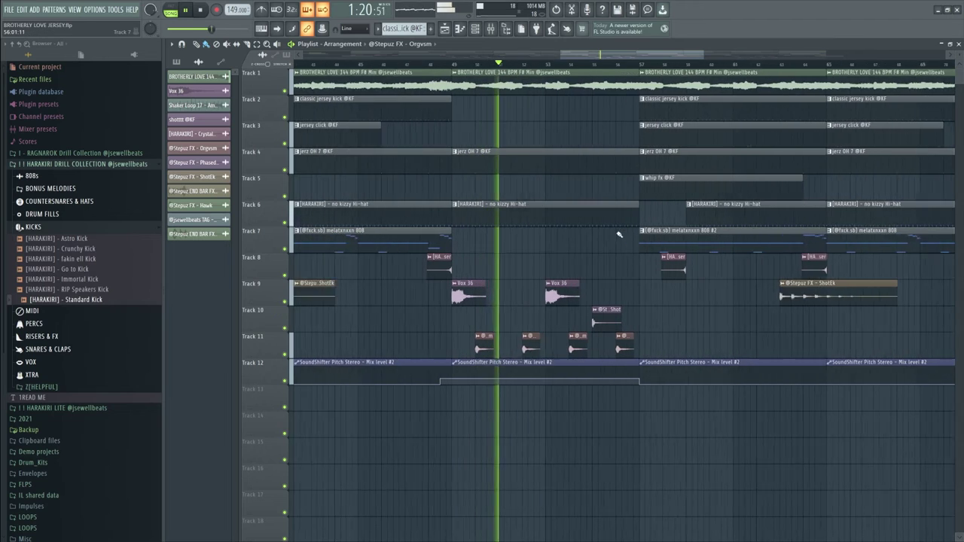
left_click_drag(683, 271, 630, 270)
scroll(630, 270, "down", 3)
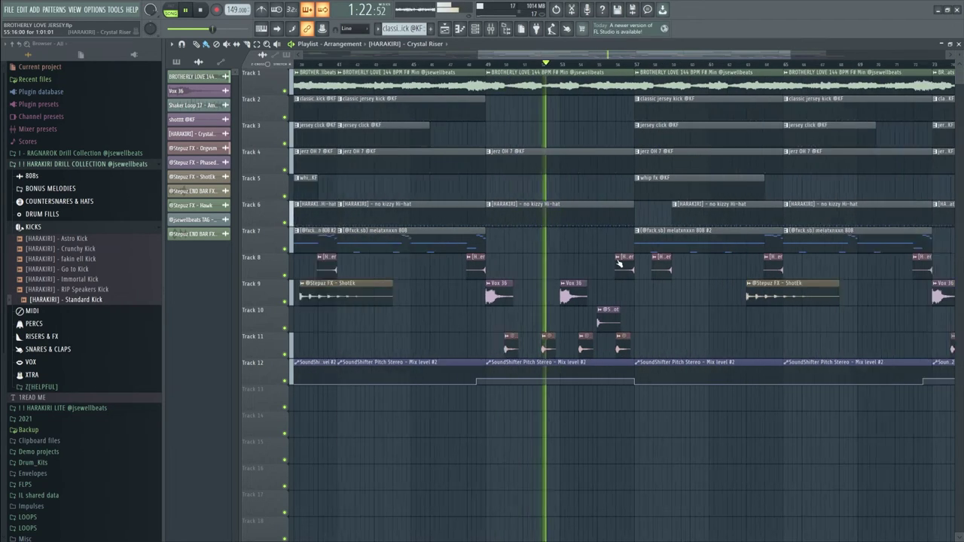
scroll(673, 219, "up", 2)
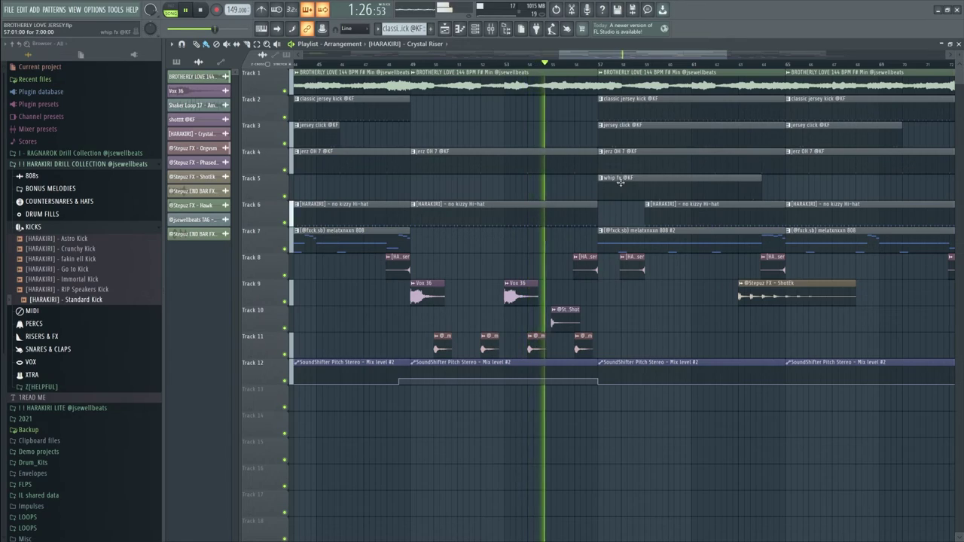
Automate the mix level of Parametric EQ 2 on mixer Insert 1 with a curve rising from the song's start to bar 9.
scroll(613, 221, "down", 3)
scroll(694, 278, "down", 4)
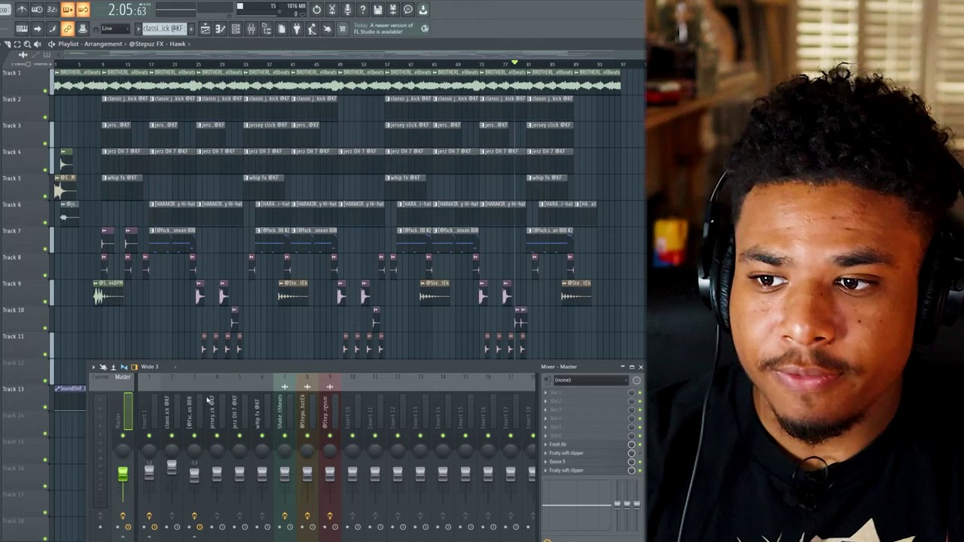
right_click(631, 393)
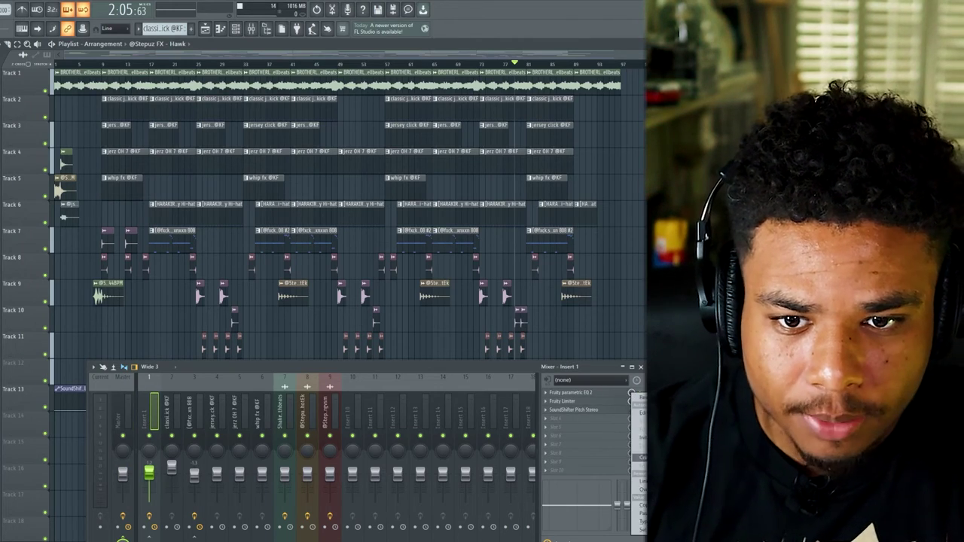
left_click(640, 458)
left_click(640, 367)
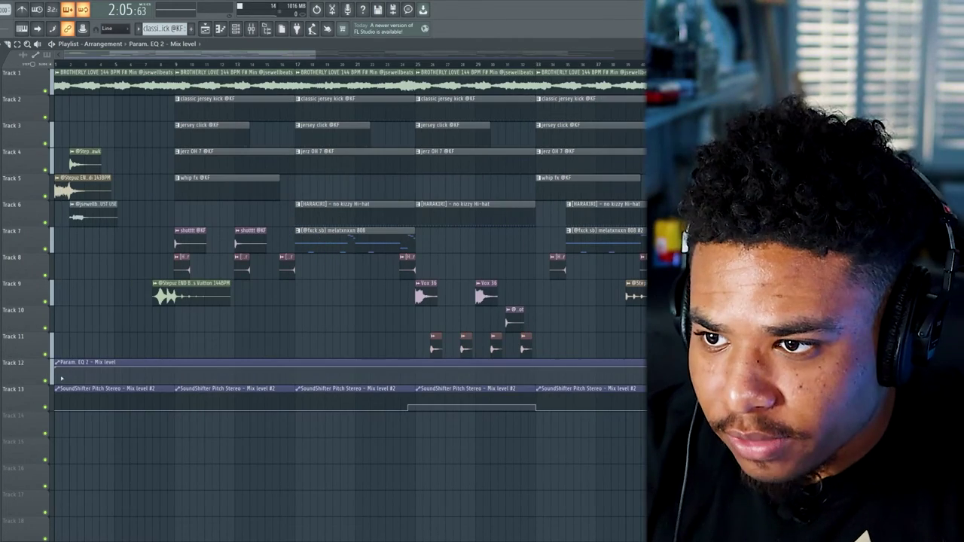
left_click_drag(56, 367, 56, 384)
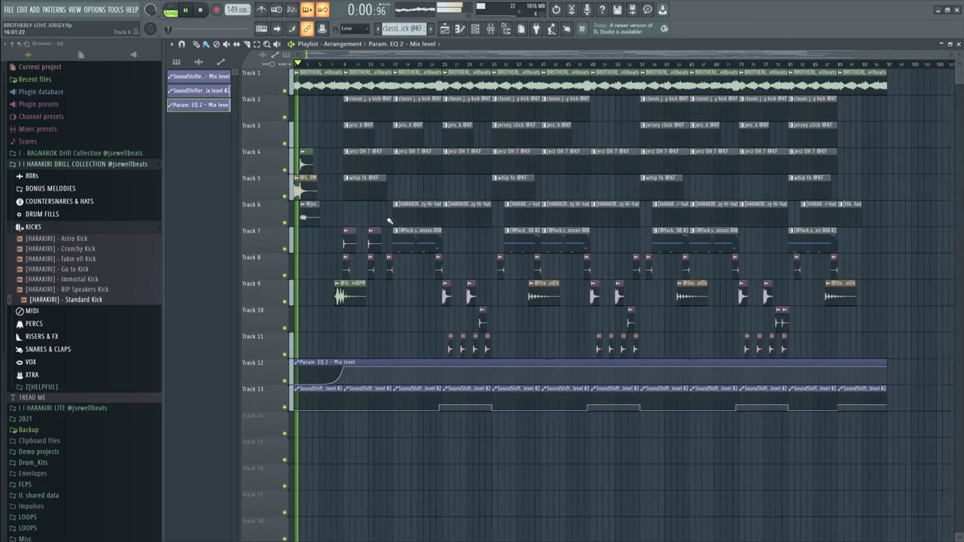
Add a Crystal Riser clip on Track 8 so that it ends at bar 9.
scroll(389, 221, "down", 1)
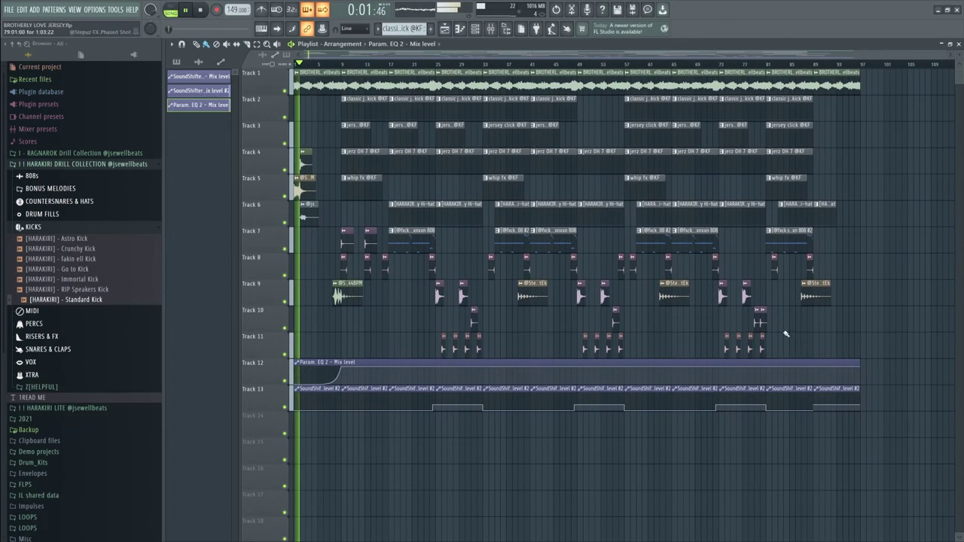
scroll(361, 66, "up", 5)
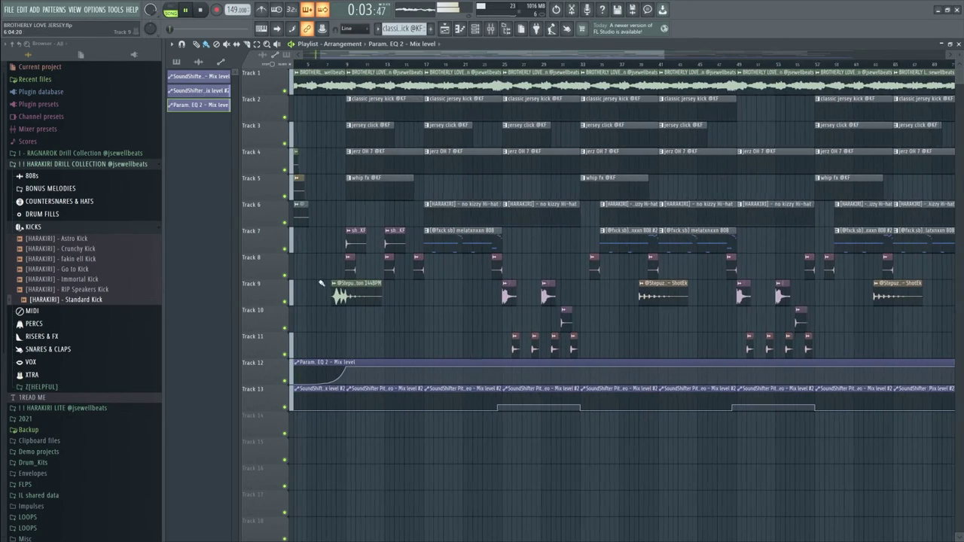
scroll(362, 66, "down", 3)
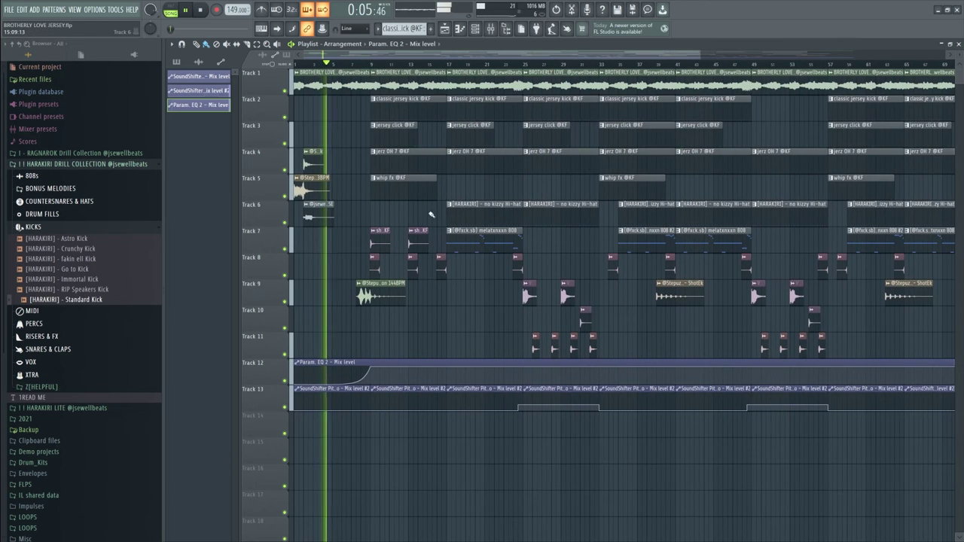
scroll(420, 277, "up", 4)
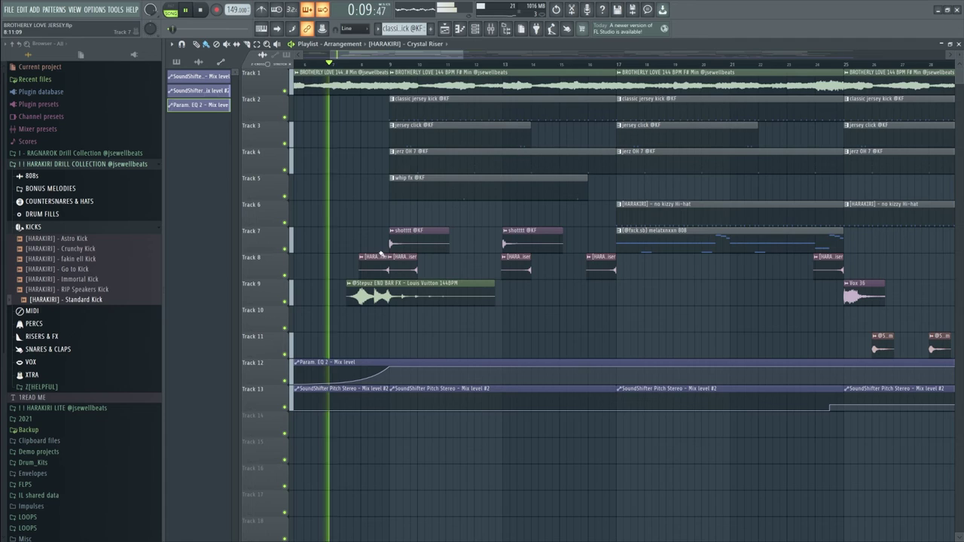
scroll(340, 268, "down", 2)
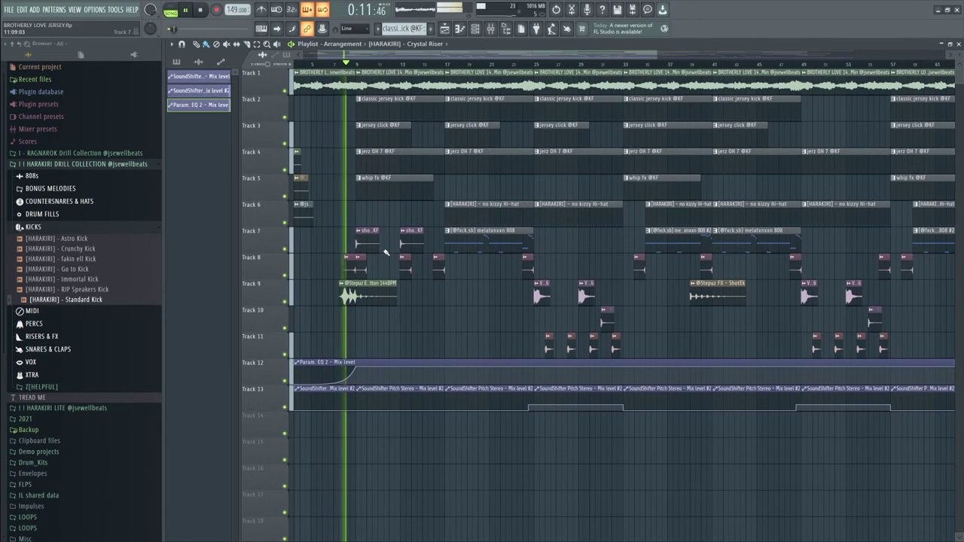